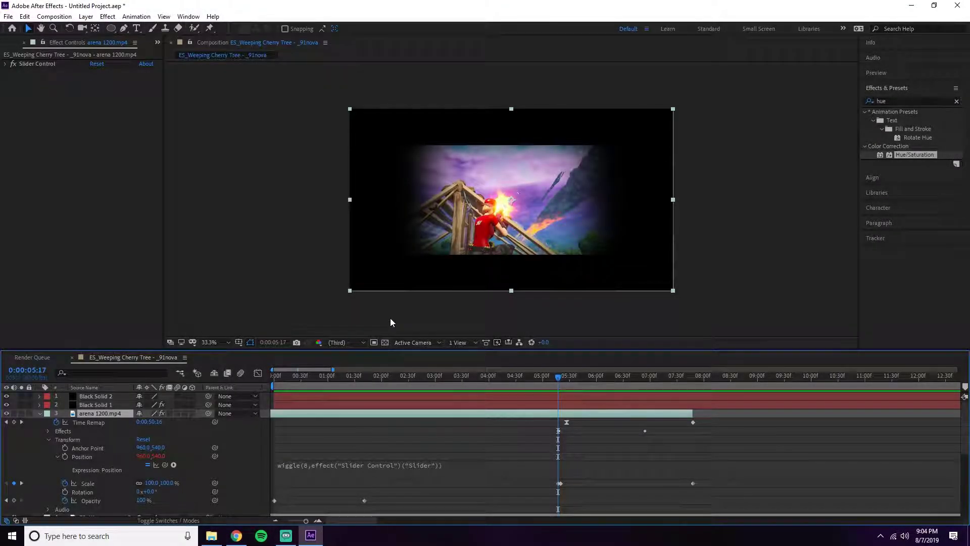
# - Add a new adjustment layer trimmed to start at the playhead, around 0:00:05:17
pyautogui.click(86, 17)
pyautogui.moveTo(127, 28)
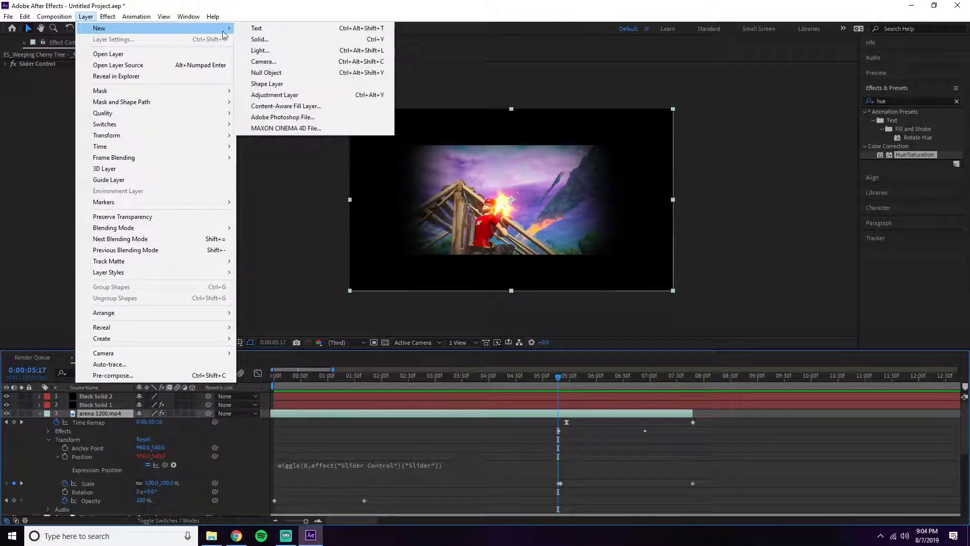
pyautogui.click(301, 95)
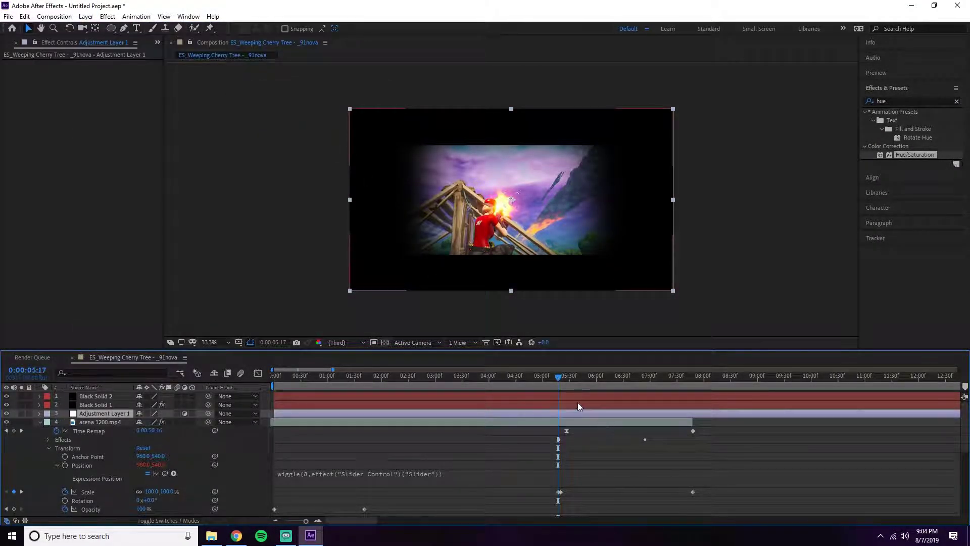
pyautogui.hotkey('alt', '[')
# - Select the arena 1200.mp4 layer and step the playhead forward one frame
pyautogui.click(544, 419)
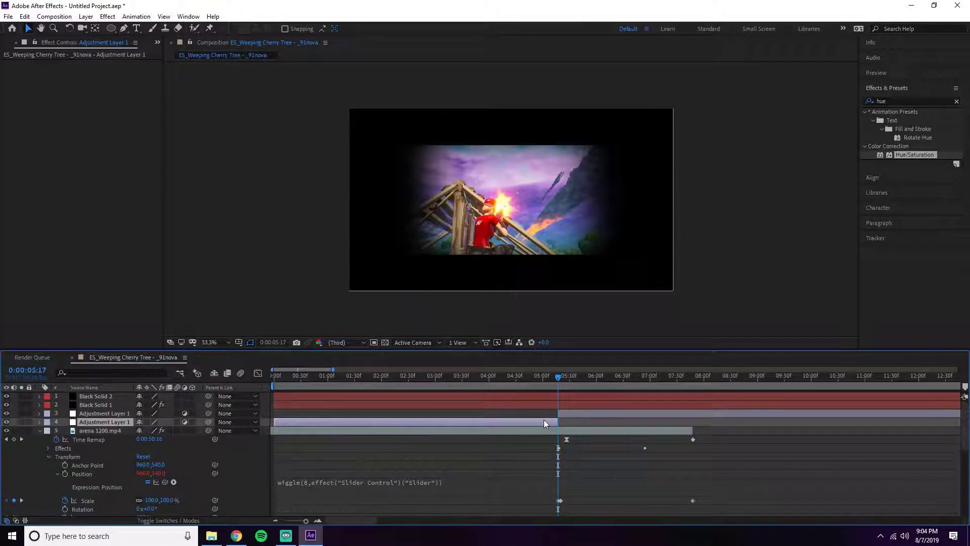
pyautogui.click(559, 375)
pyautogui.hotkey('ctrl', '5')
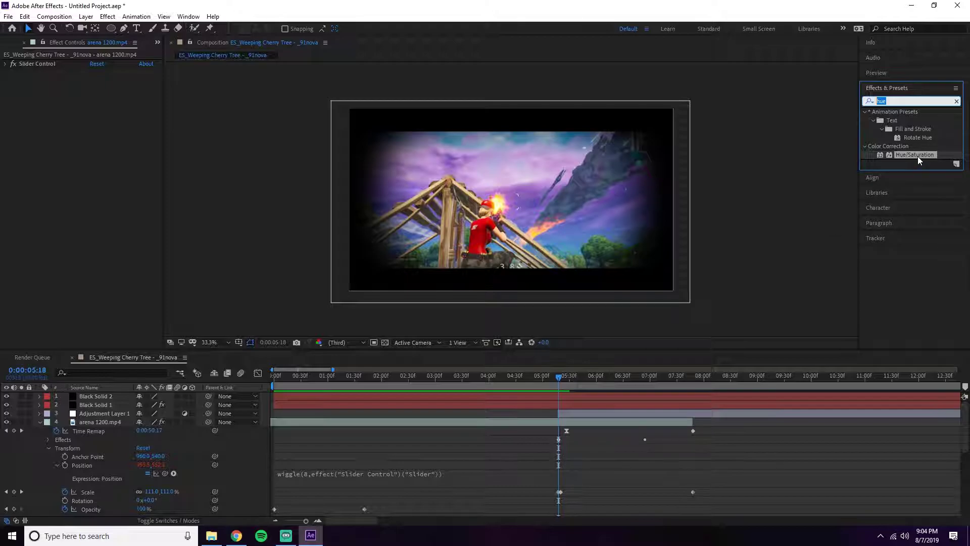
# - Apply Hue/Saturation and Turbulent Displace to the adjustment layer
pyautogui.moveTo(918, 154); pyautogui.dragTo(598, 414)
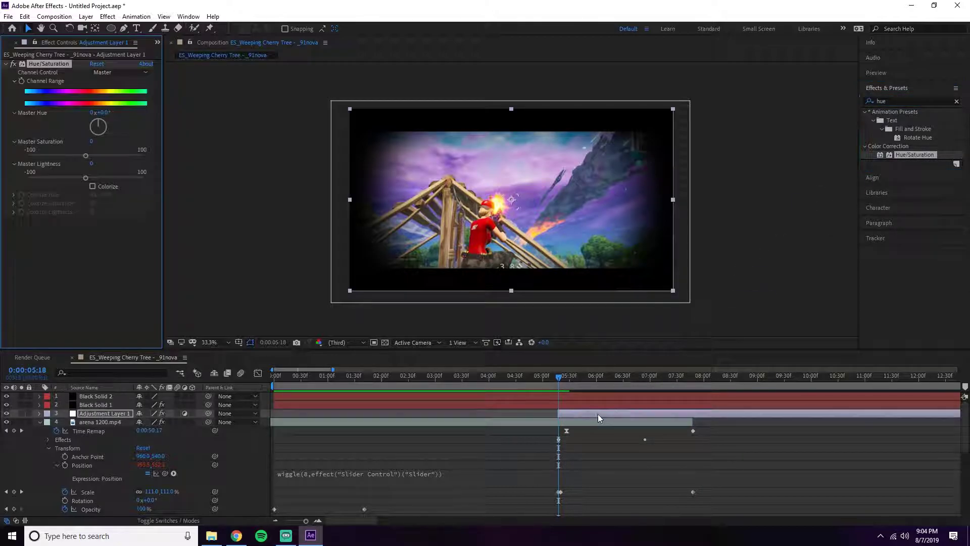
pyautogui.click(888, 101)
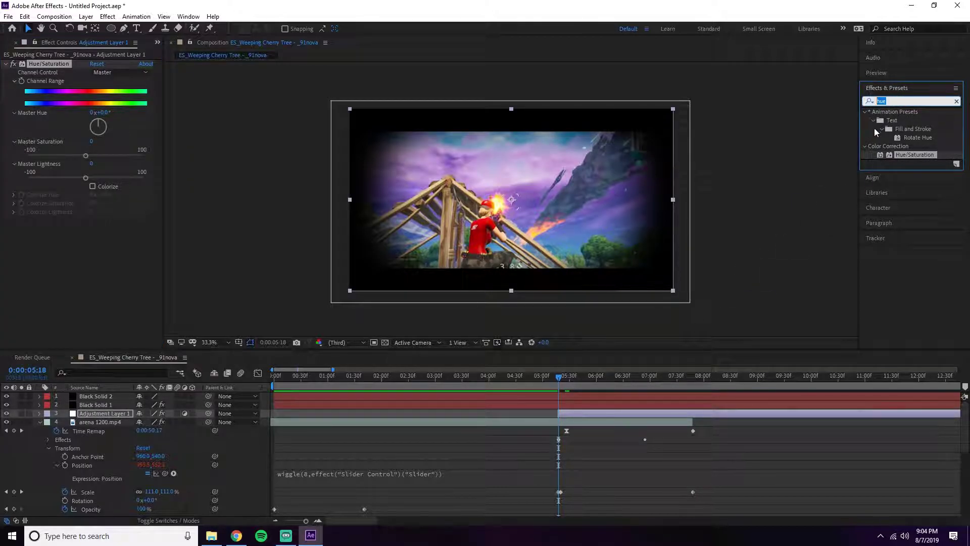
pyautogui.write('turbulent')
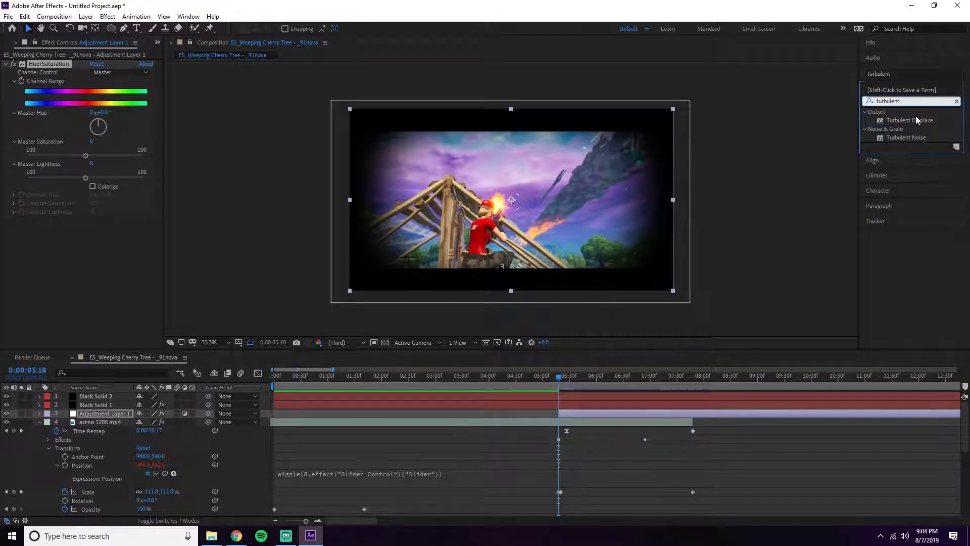
pyautogui.moveTo(915, 119); pyautogui.dragTo(598, 413)
# - Apply CC Light Burst 2.5, then set its Ray Length and Turbulent Displace Amount to 0
pyautogui.click(904, 100)
pyautogui.write('cc light')
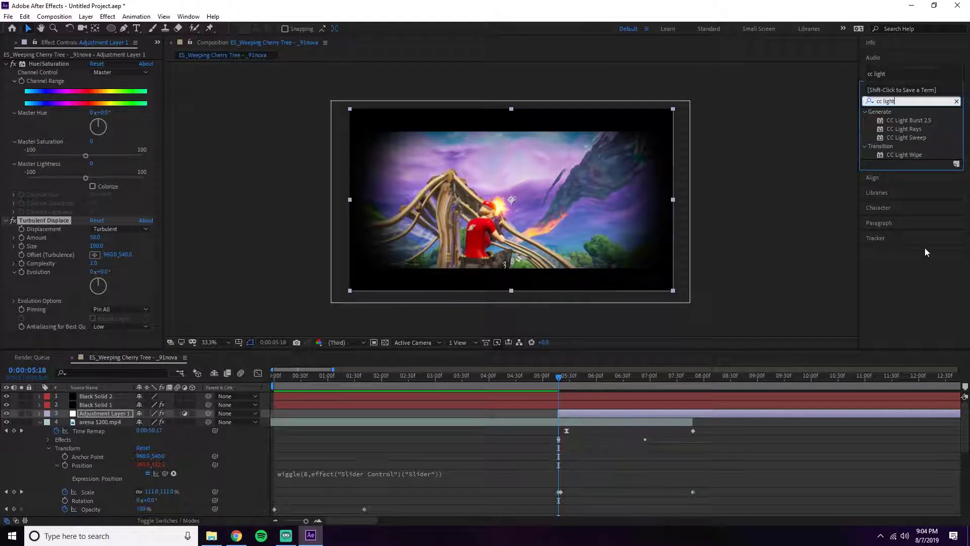
pyautogui.moveTo(914, 120); pyautogui.dragTo(601, 413)
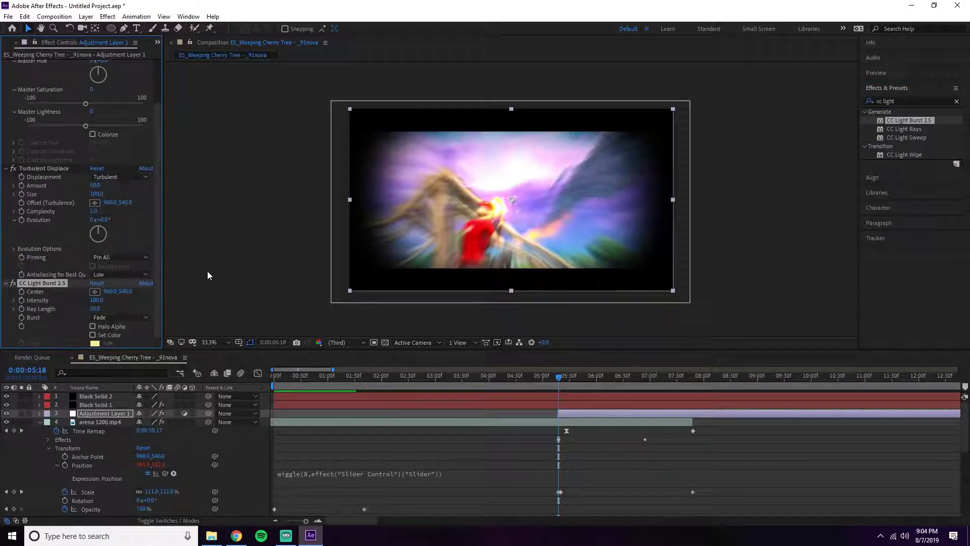
pyautogui.click(122, 304)
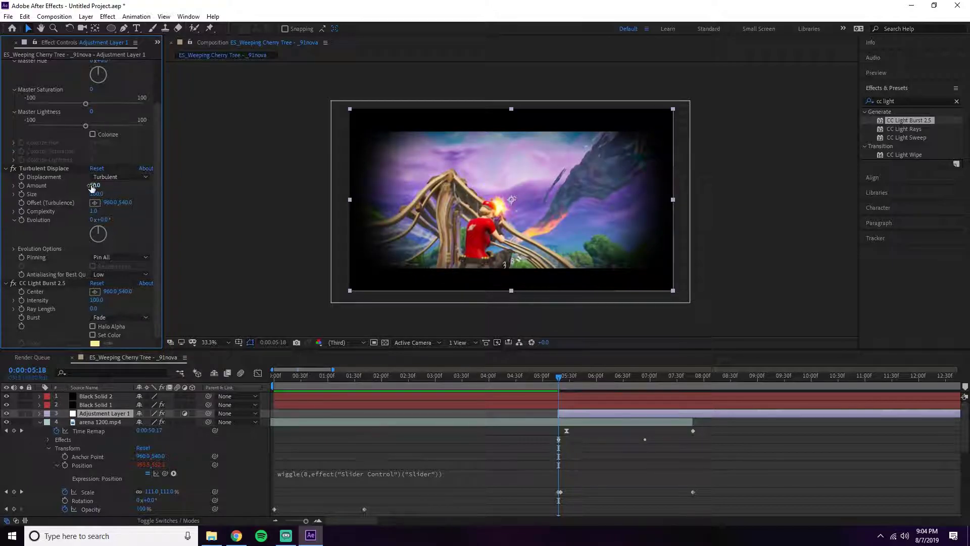
pyautogui.click(129, 237)
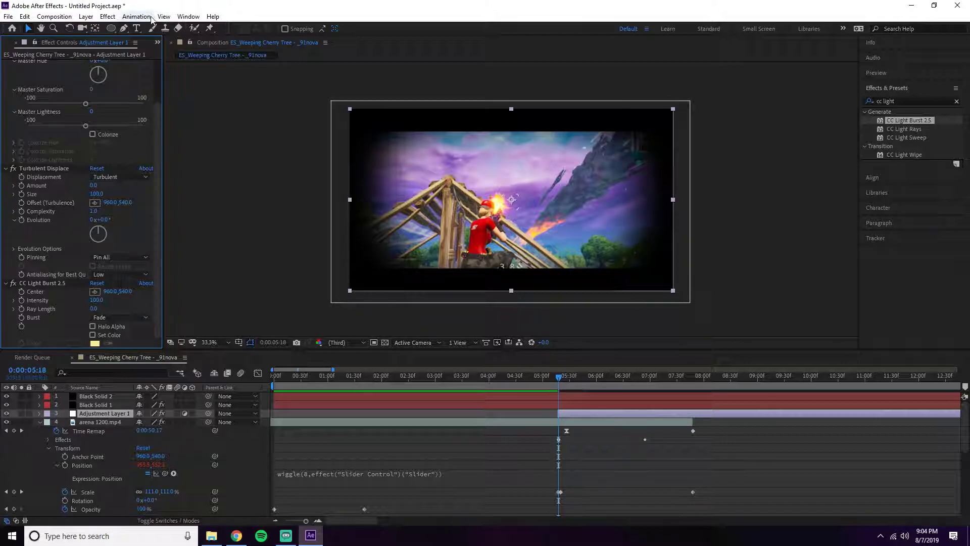
# - Draw a six-point curved Pen mask around the top of the frame, closing it on the first point
pyautogui.click(124, 28)
pyautogui.click(593, 418)
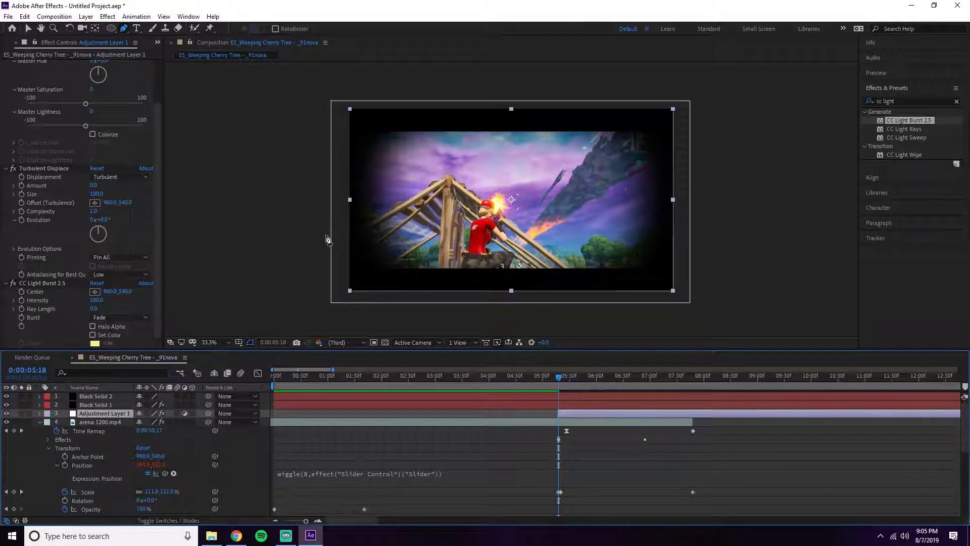
pyautogui.moveTo(291, 188); pyautogui.dragTo(310, 213)
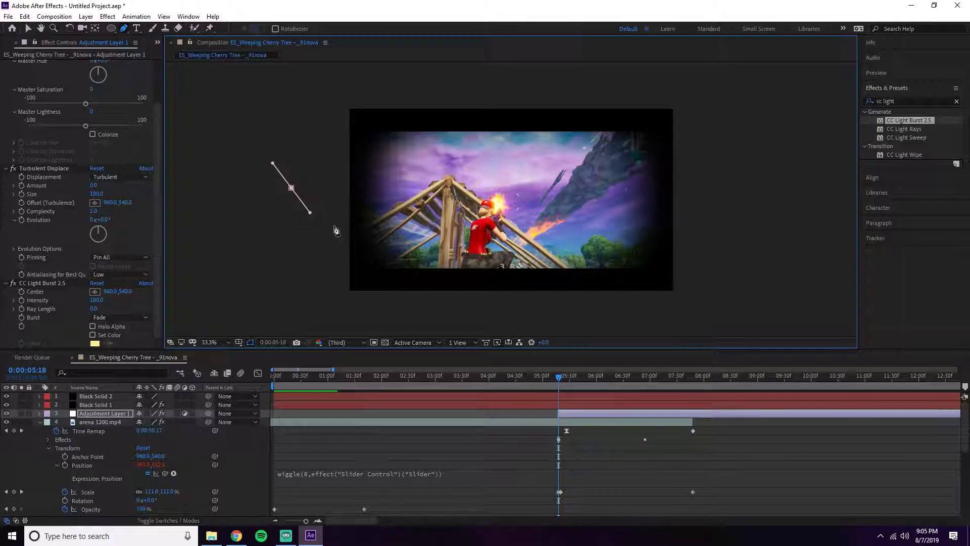
pyautogui.moveTo(453, 180); pyautogui.dragTo(467, 151)
pyautogui.moveTo(533, 221); pyautogui.dragTo(541, 253)
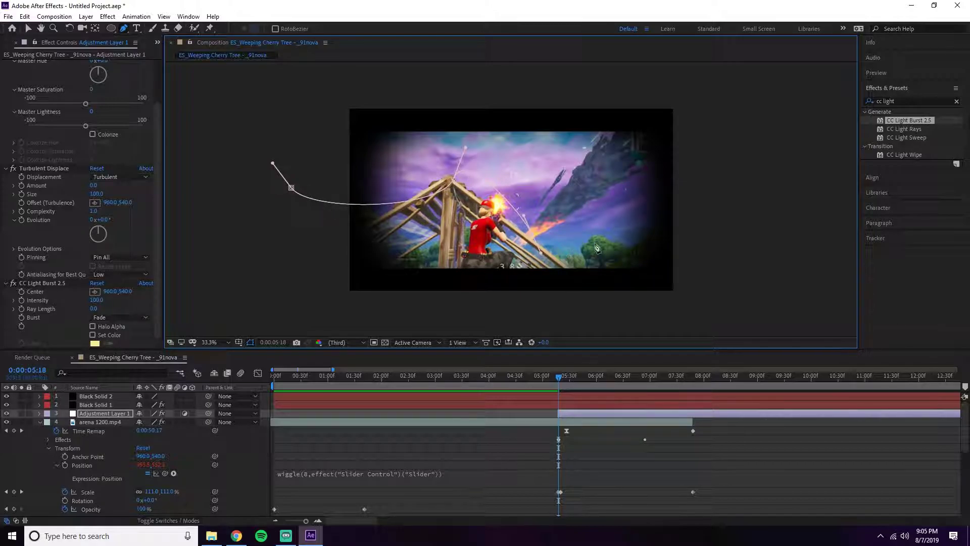
pyautogui.moveTo(679, 209); pyautogui.dragTo(690, 158)
pyautogui.moveTo(676, 75); pyautogui.dragTo(629, 94)
pyautogui.click(334, 86)
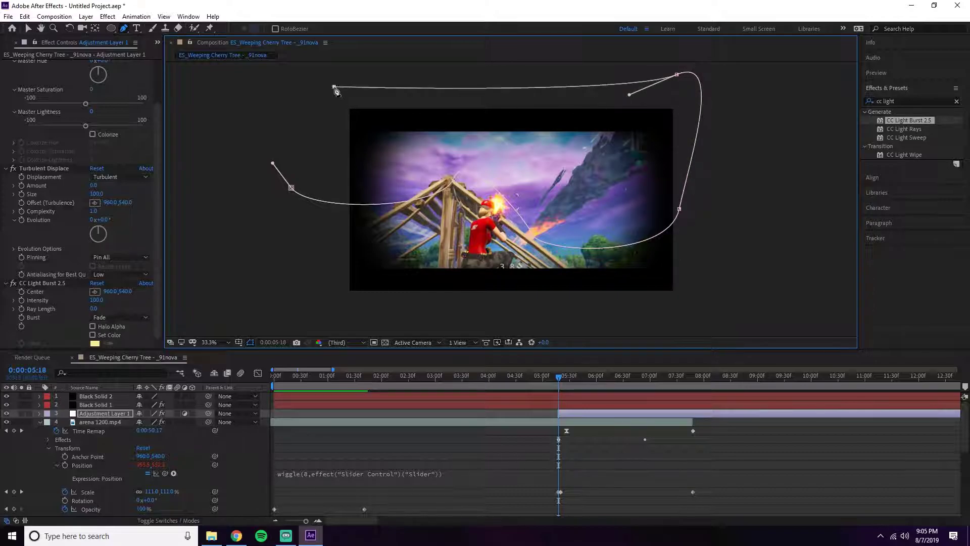
pyautogui.click(291, 188)
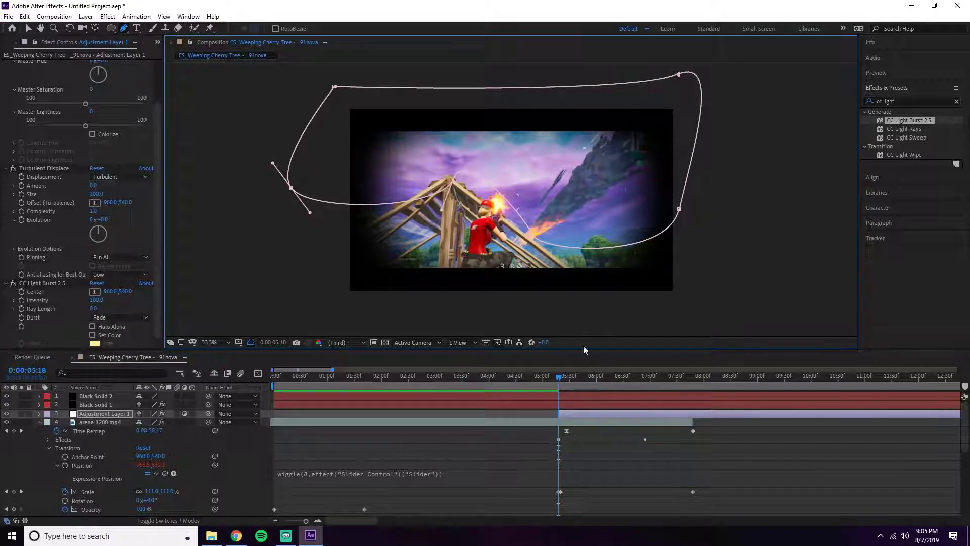
# - Keyframe Mask 1's Mask Path at 5:18, then pull its top-left vertex up at 5:26
pyautogui.click(39, 413)
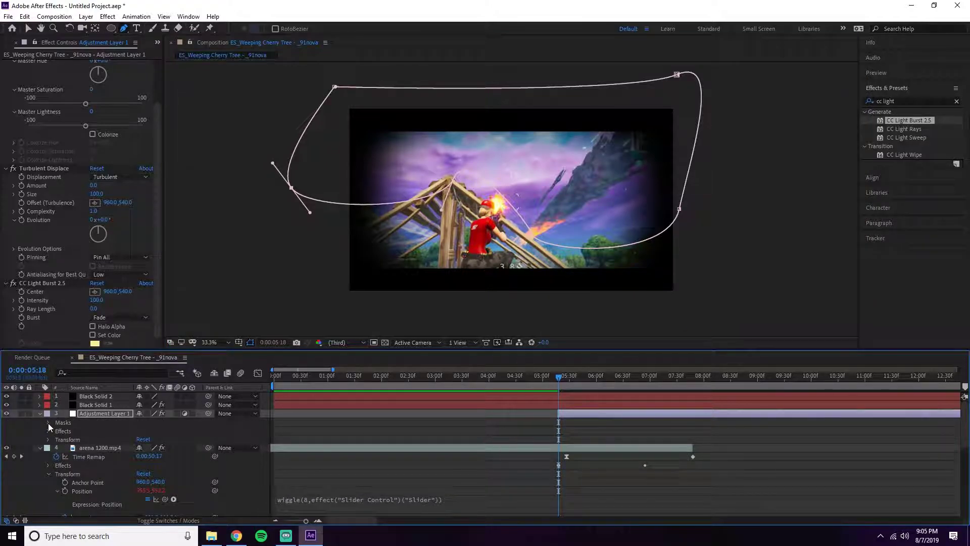
pyautogui.click(48, 423)
pyautogui.click(57, 430)
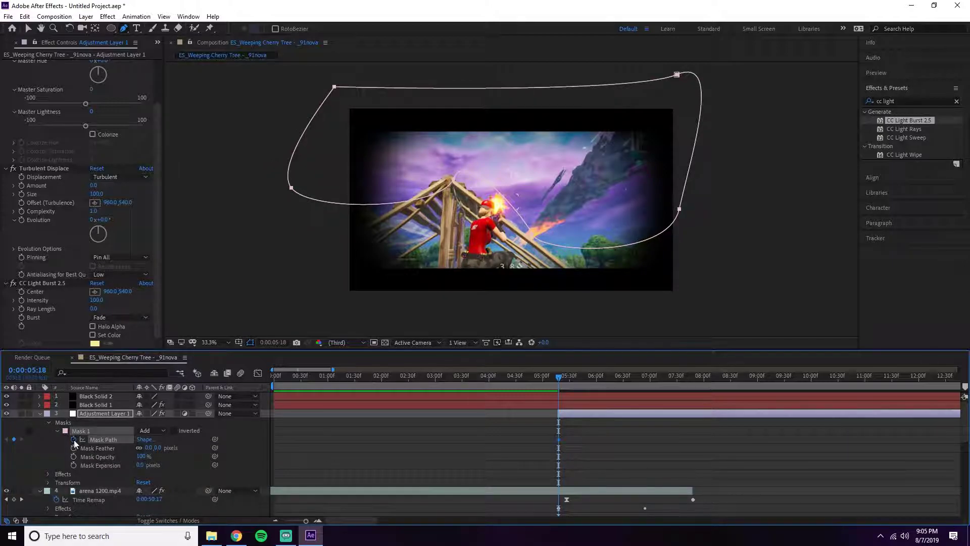
pyautogui.click(101, 466)
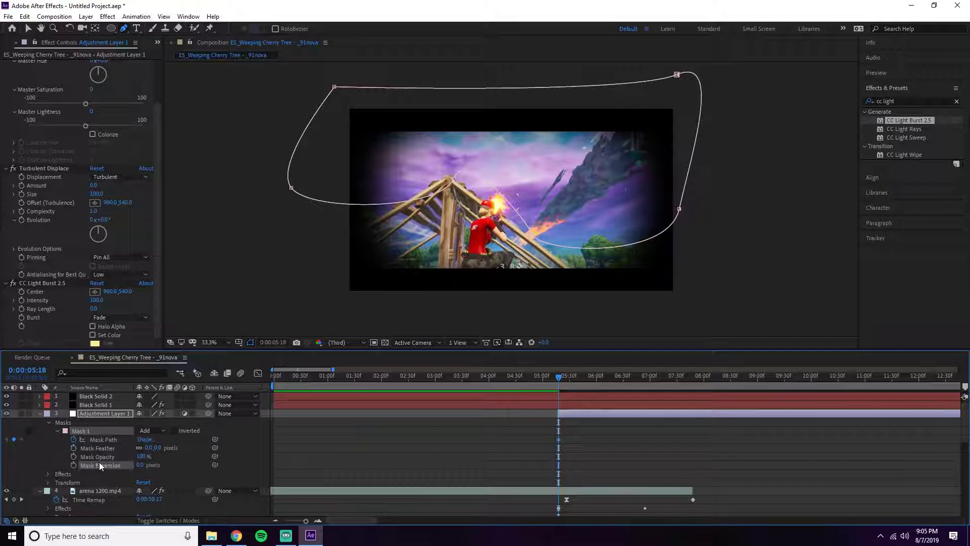
pyautogui.moveTo(559, 376); pyautogui.dragTo(567, 379)
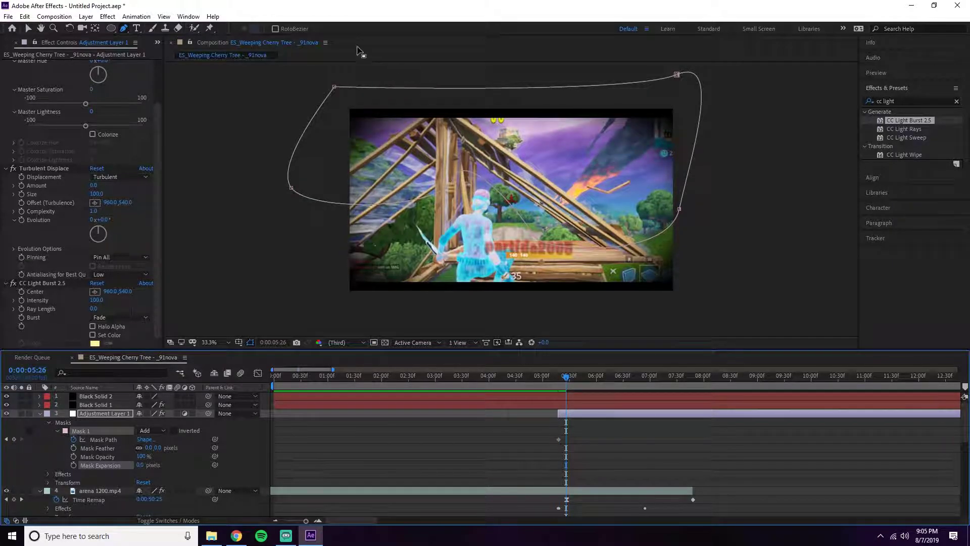
pyautogui.moveTo(334, 89); pyautogui.dragTo(319, 65)
# - Reshape the mask's corners around the sky at 5:26 and again a few frames later
pyautogui.click(335, 89)
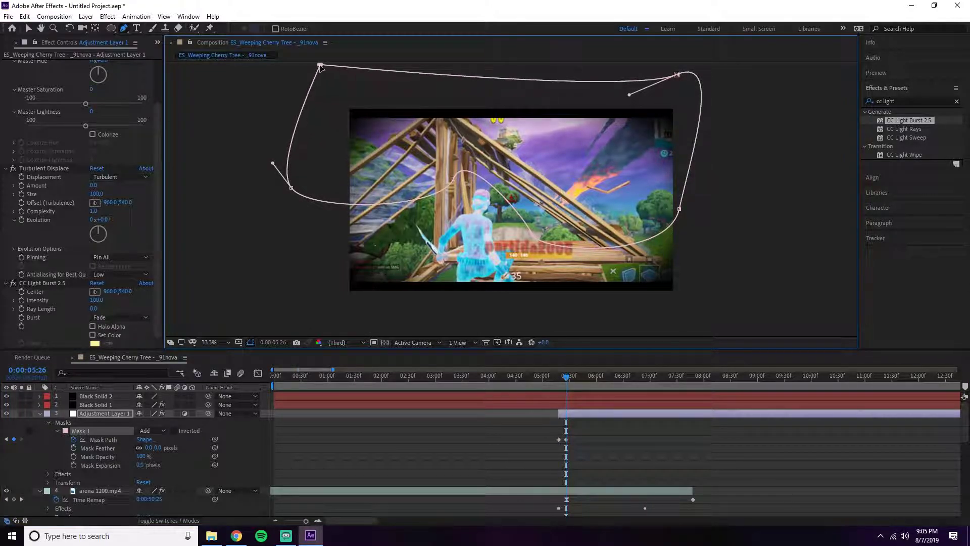
pyautogui.moveTo(677, 75); pyautogui.dragTo(692, 67)
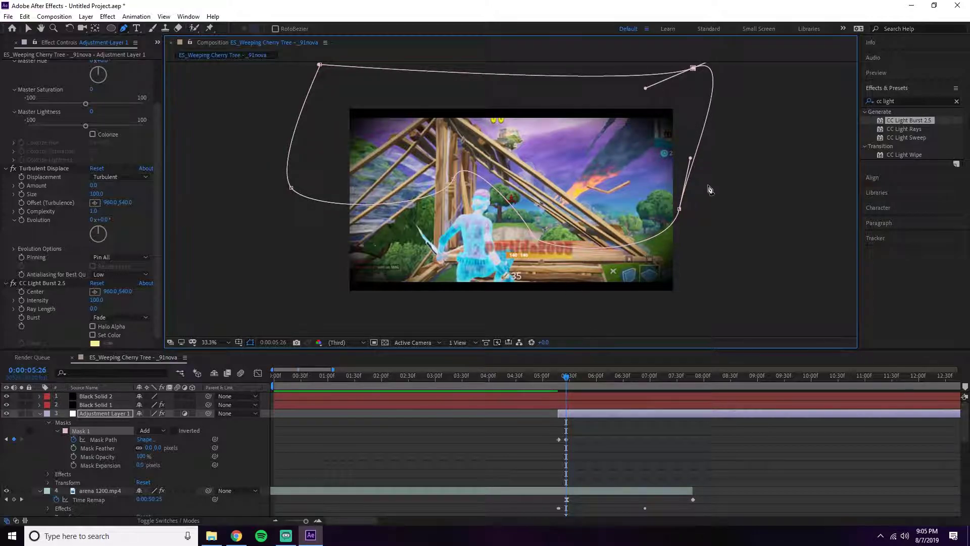
pyautogui.moveTo(680, 209); pyautogui.dragTo(708, 237)
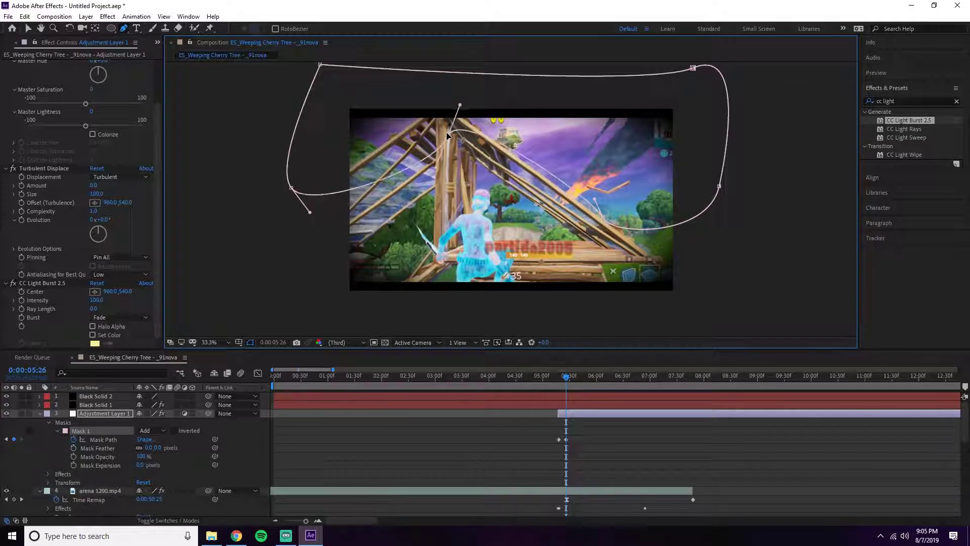
pyautogui.moveTo(291, 187); pyautogui.dragTo(277, 159)
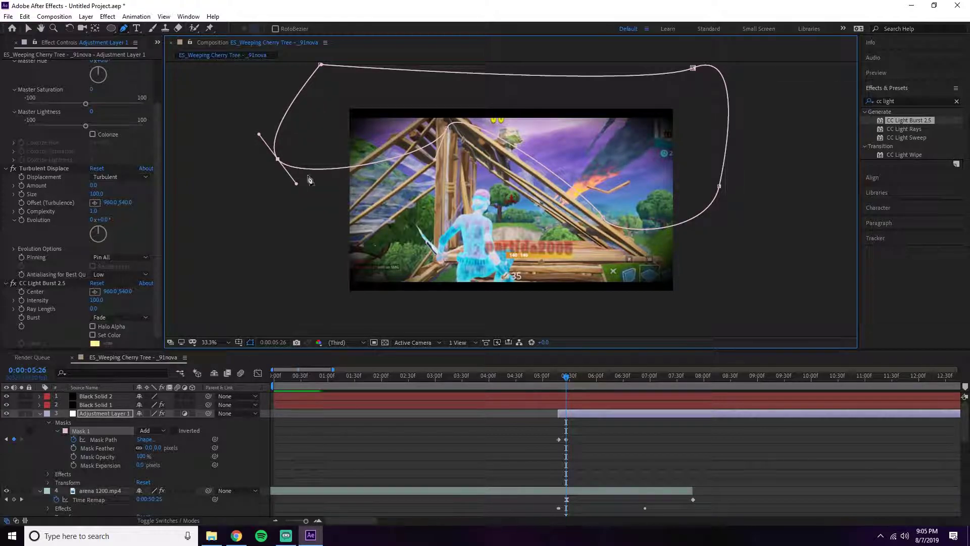
pyautogui.moveTo(558, 378); pyautogui.dragTo(570, 378)
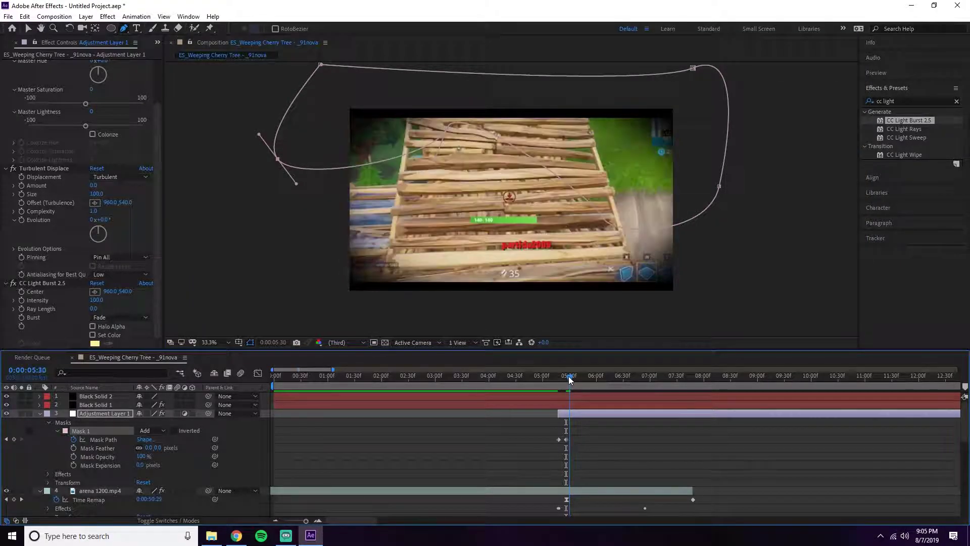
pyautogui.moveTo(447, 133); pyautogui.dragTo(437, 86)
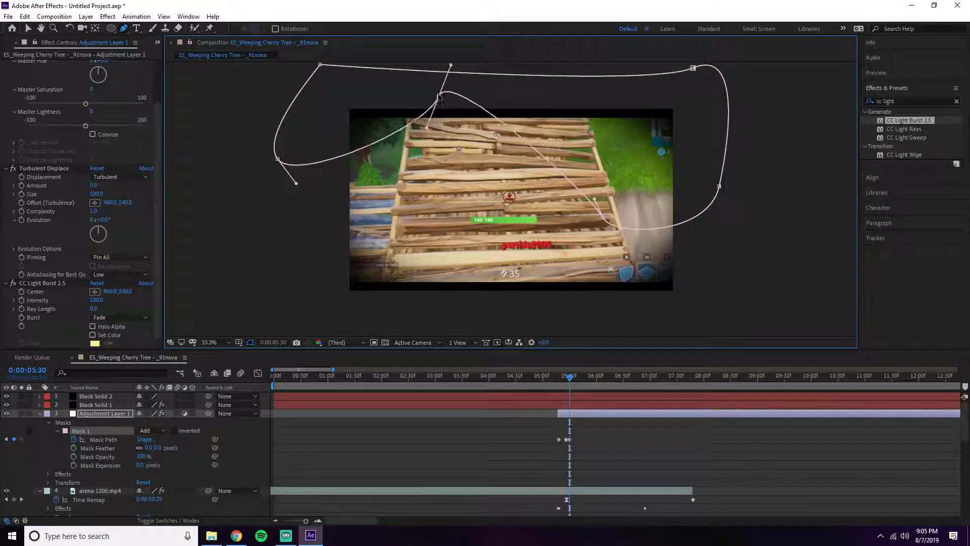
pyautogui.moveTo(605, 218); pyautogui.dragTo(621, 145)
pyautogui.moveTo(719, 188); pyautogui.dragTo(769, 101)
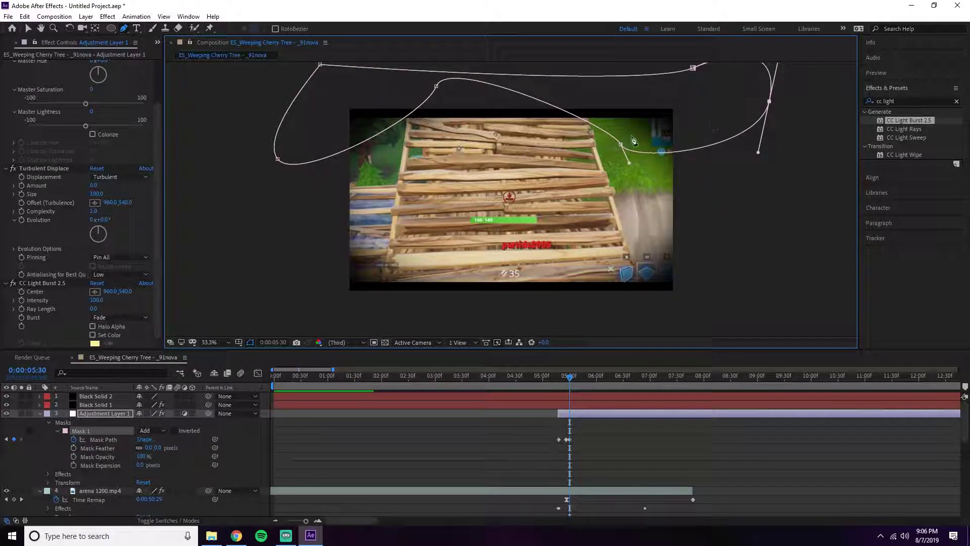
pyautogui.moveTo(620, 144); pyautogui.dragTo(626, 135)
# - Add mask shape keyframes following the sky at about 5:43, 6:34 and 7:05
pyautogui.moveTo(557, 376); pyautogui.dragTo(576, 377)
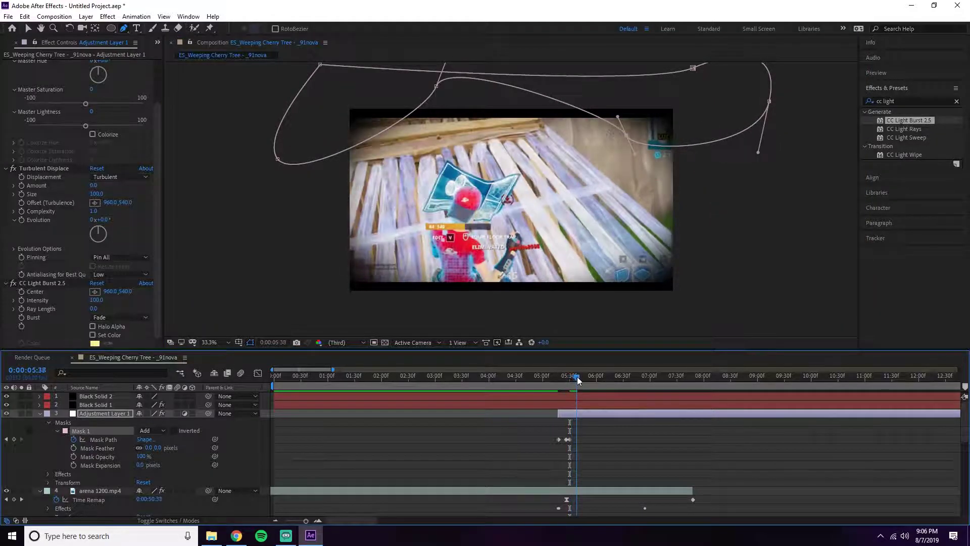
pyautogui.moveTo(278, 159); pyautogui.dragTo(246, 106)
pyautogui.moveTo(626, 135); pyautogui.dragTo(655, 117)
pyautogui.press('pagedown')
pyautogui.press('pagedown')
pyautogui.press('pagedown')
pyautogui.press('pagedown')
pyautogui.press('pagedown')
pyautogui.moveTo(438, 85); pyautogui.dragTo(498, 220)
pyautogui.press('pagedown')
pyautogui.press('pagedown')
pyautogui.press('pagedown')
pyautogui.press('pagedown')
pyautogui.press('pagedown')
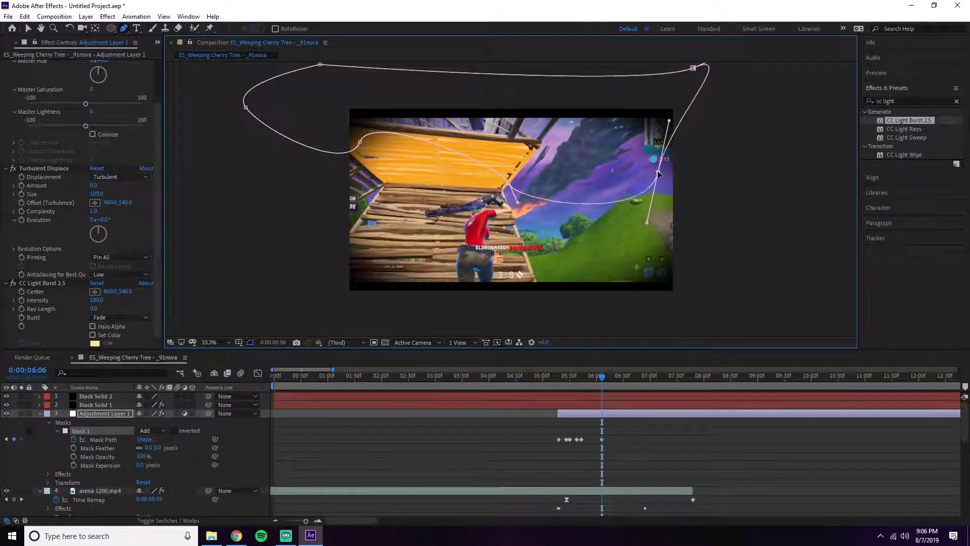
pyautogui.press('pagedown')
pyautogui.press('pagedown')
pyautogui.press('pagedown')
pyautogui.press('pagedown')
pyautogui.press('pagedown')
pyautogui.press('pagedown')
pyautogui.press('pagedown')
pyautogui.press('pagedown')
pyautogui.press('pagedown')
pyautogui.press('pagedown')
pyautogui.press('pagedown')
pyautogui.press('pagedown')
pyautogui.press('pagedown')
pyautogui.press('pagedown')
pyautogui.press('pagedown')
pyautogui.press('pagedown')
pyautogui.press('pagedown')
pyautogui.press('pagedown')
pyautogui.press('pagedown')
pyautogui.press('pagedown')
pyautogui.moveTo(664, 242); pyautogui.dragTo(692, 120)
pyautogui.click(661, 377)
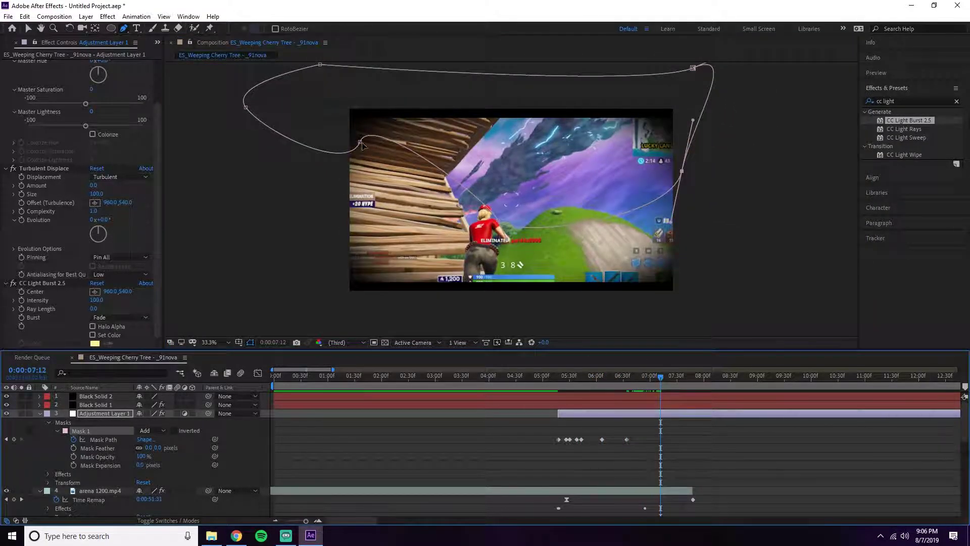
pyautogui.moveTo(360, 142); pyautogui.dragTo(394, 116)
pyautogui.moveTo(498, 220); pyautogui.dragTo(662, 280)
# - Reshape the mask at 7:46, scrub back, and set Mask Feather to 167 pixels
pyautogui.click(688, 376)
pyautogui.click(691, 377)
pyautogui.moveTo(401, 111); pyautogui.dragTo(406, 85)
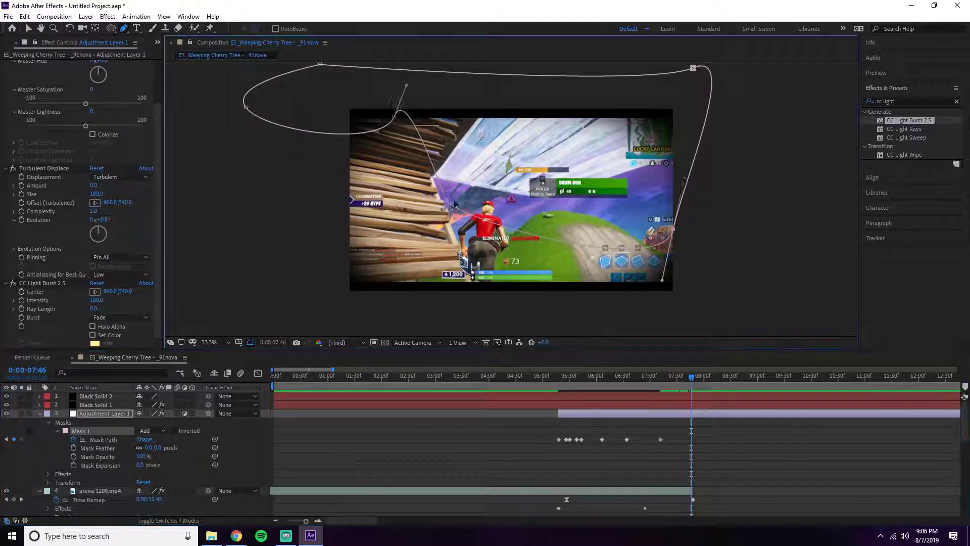
pyautogui.moveTo(497, 202); pyautogui.dragTo(454, 206)
pyautogui.moveTo(689, 377); pyautogui.dragTo(559, 378)
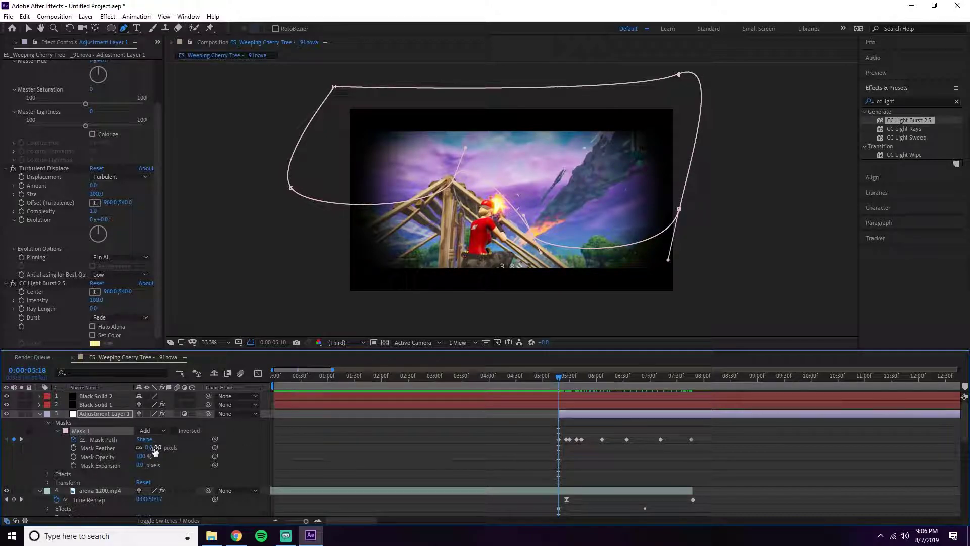
pyautogui.moveTo(156, 447); pyautogui.dragTo(211, 447)
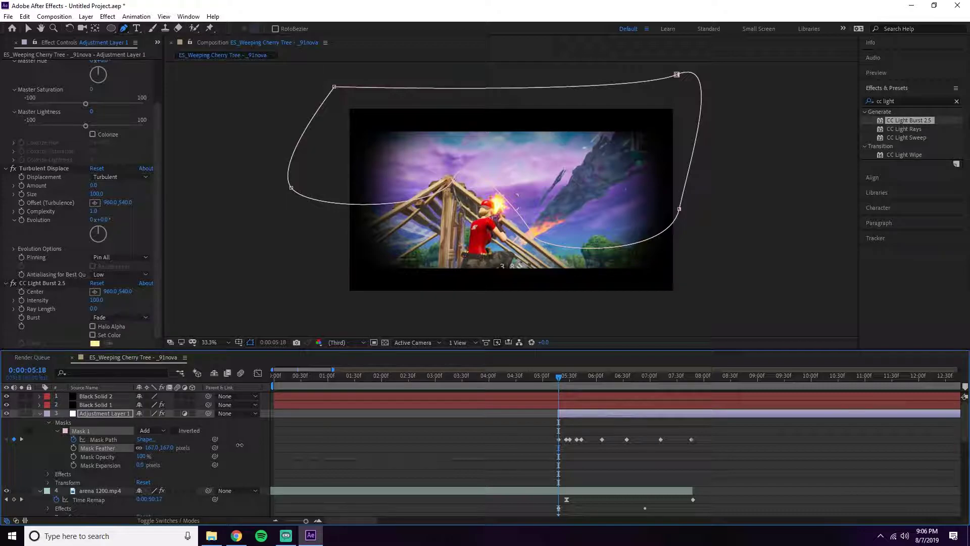
# - Set Mask Feather to 201 pixels and switch to the Selection tool
pyautogui.moveTo(253, 444); pyautogui.dragTo(252, 444)
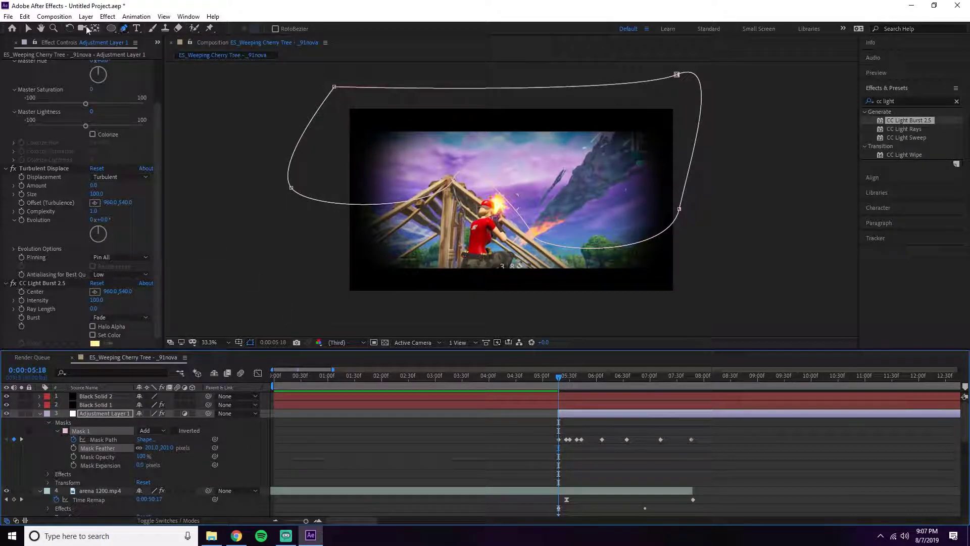
pyautogui.click(28, 28)
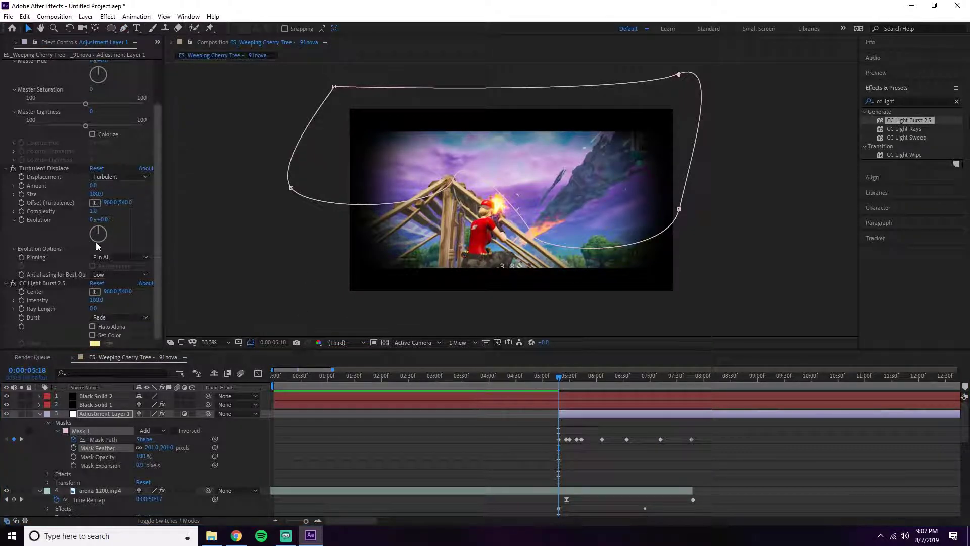
# - At around 6:44, rotate Hue/Saturation's Master Hue to about 165° to recolour the masked sky
pyautogui.scroll(3, 29, 250)
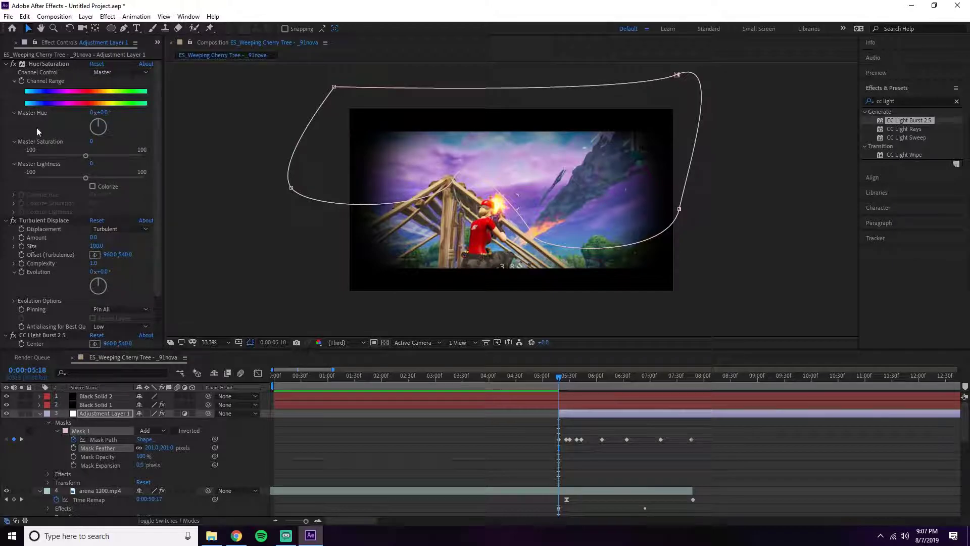
pyautogui.click(22, 85)
pyautogui.moveTo(570, 387); pyautogui.dragTo(693, 385)
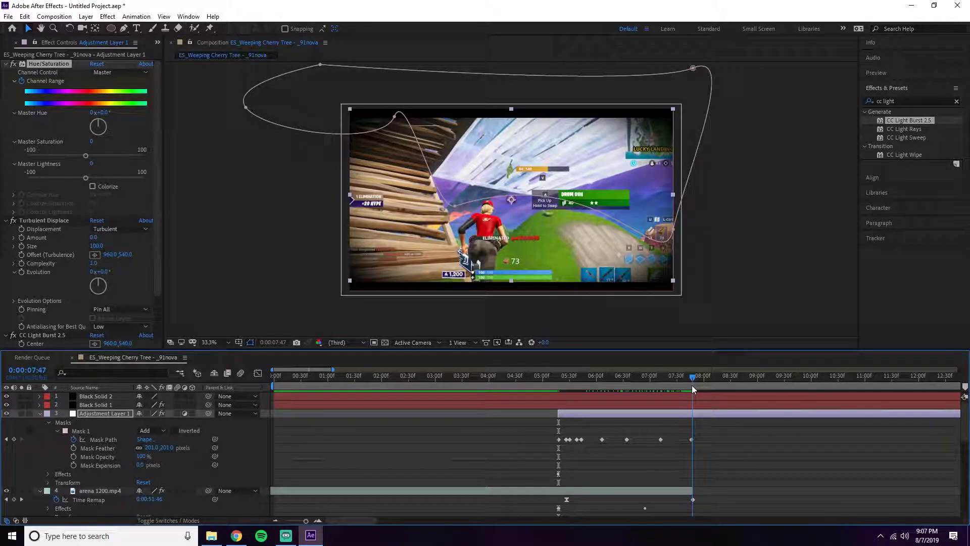
pyautogui.moveTo(101, 124); pyautogui.dragTo(108, 162)
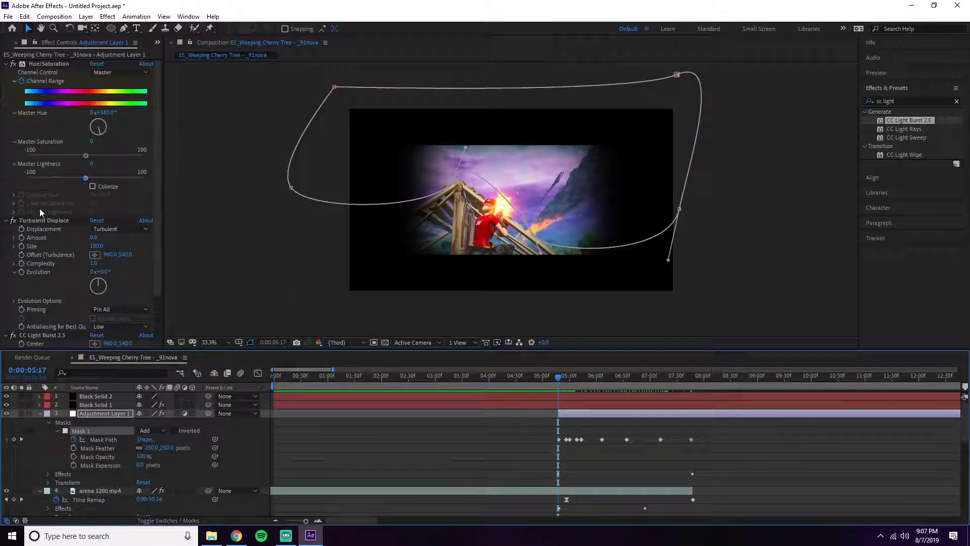
# - Keyframe Turbulent Displace Amount, with 38 near 5:18 and 52 around 5:55
pyautogui.click(22, 238)
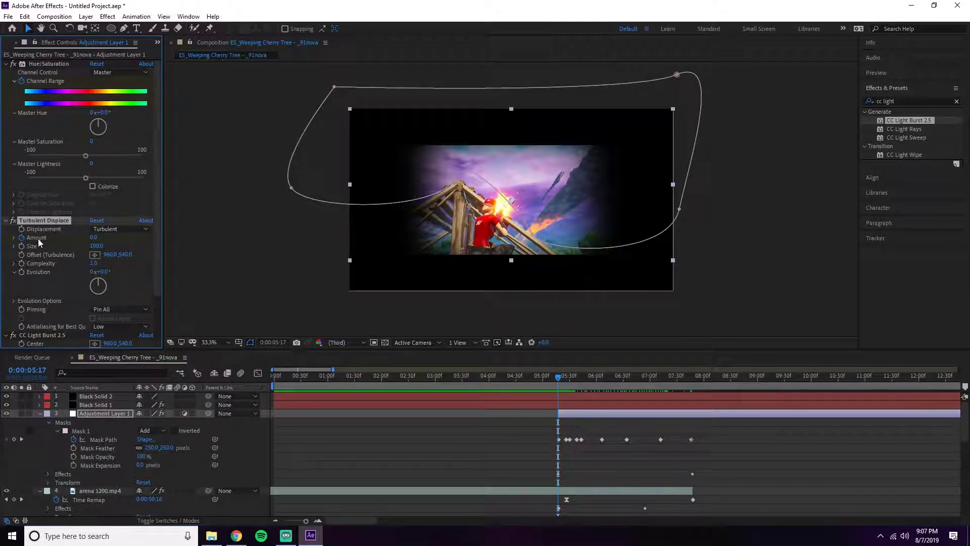
pyautogui.moveTo(557, 378); pyautogui.dragTo(563, 377)
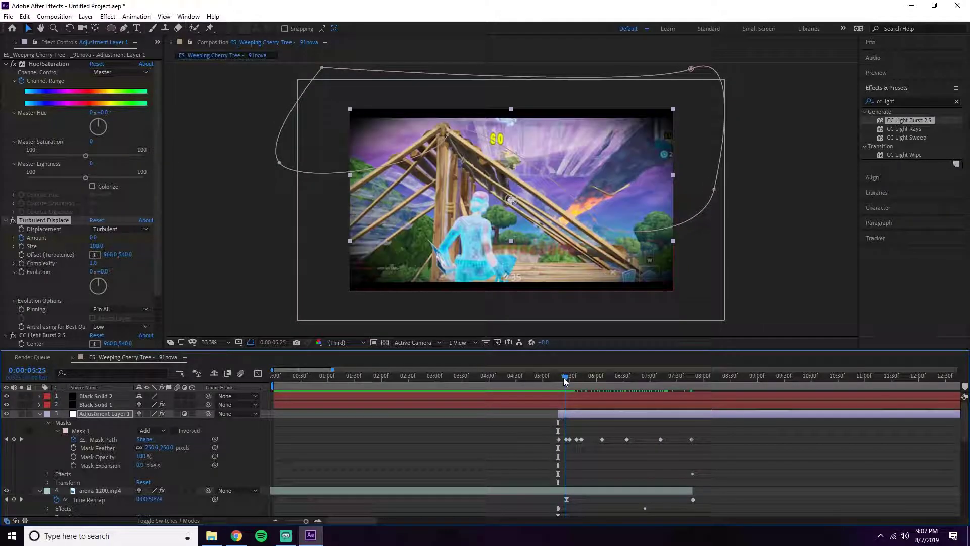
pyautogui.moveTo(94, 241); pyautogui.dragTo(112, 240)
pyautogui.rightClick(114, 240)
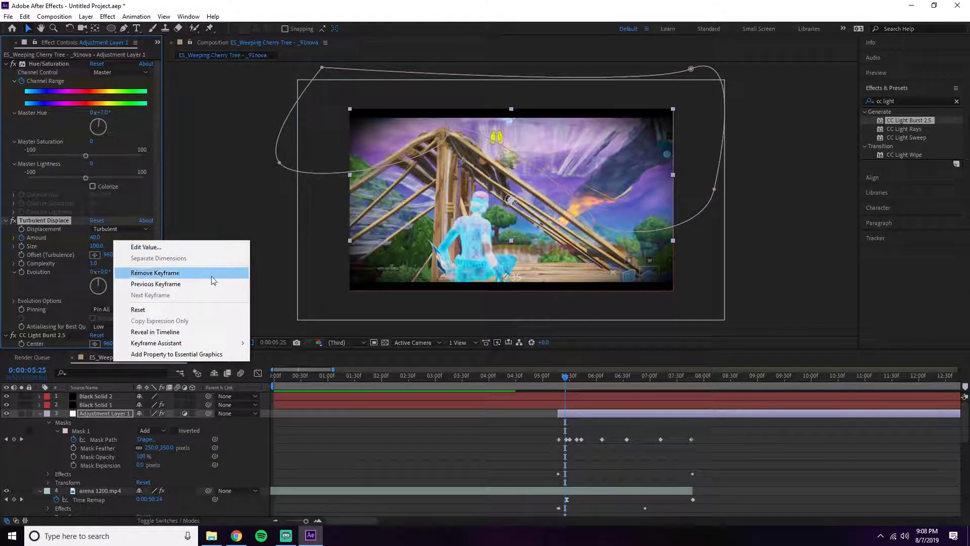
pyautogui.click(566, 379)
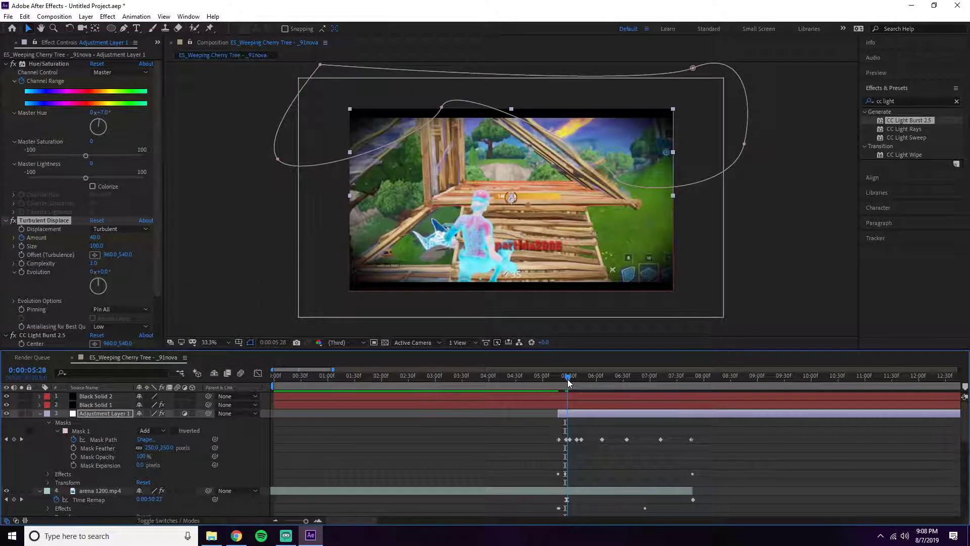
pyautogui.moveTo(565, 378); pyautogui.dragTo(623, 385)
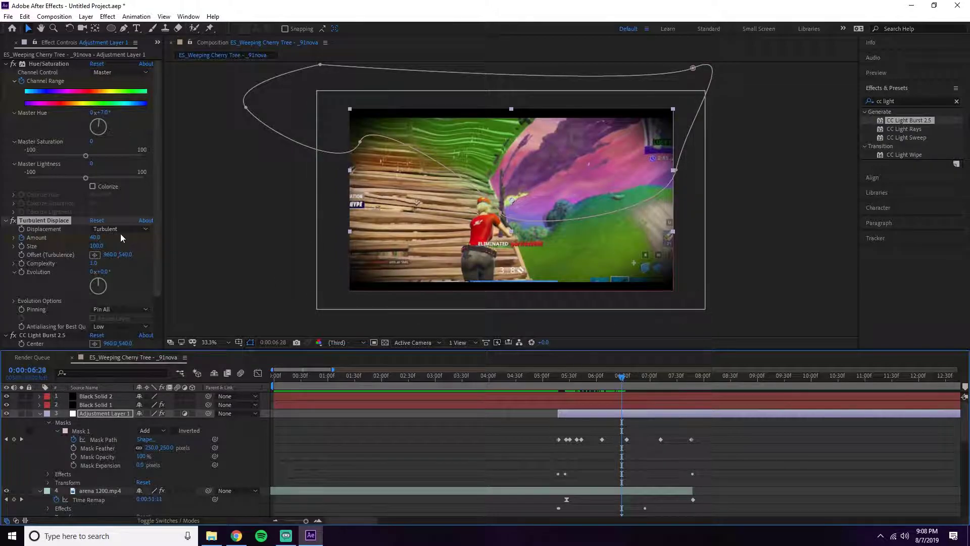
pyautogui.moveTo(94, 237); pyautogui.dragTo(105, 238)
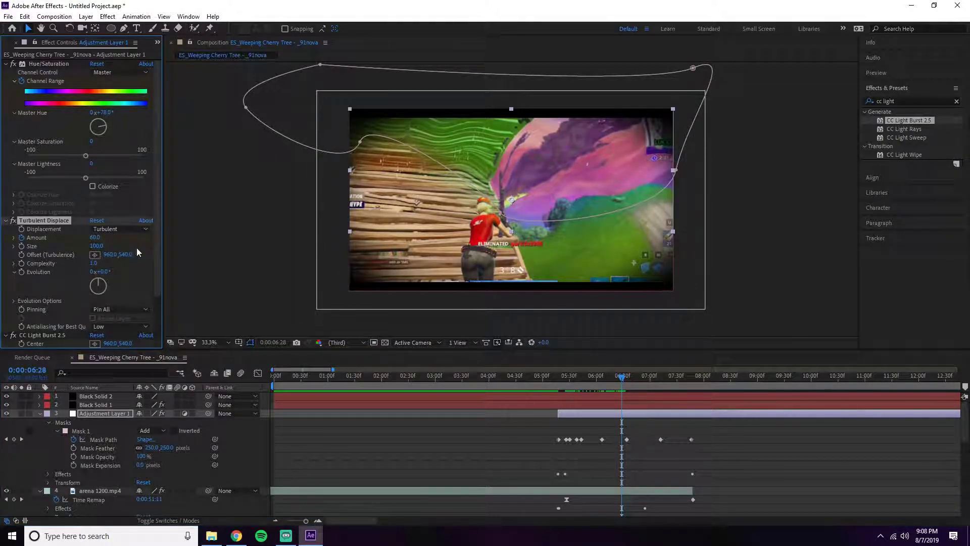
# - At 7:47, rotate Turbulent Displace Evolution and raise CC Light Burst Ray Length to about 21
pyautogui.click(558, 374)
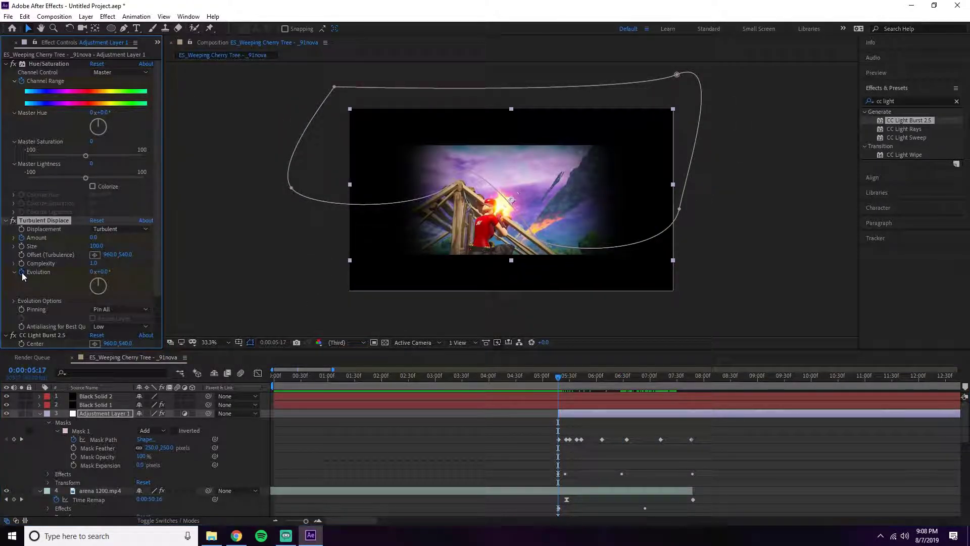
pyautogui.moveTo(626, 382); pyautogui.dragTo(693, 383)
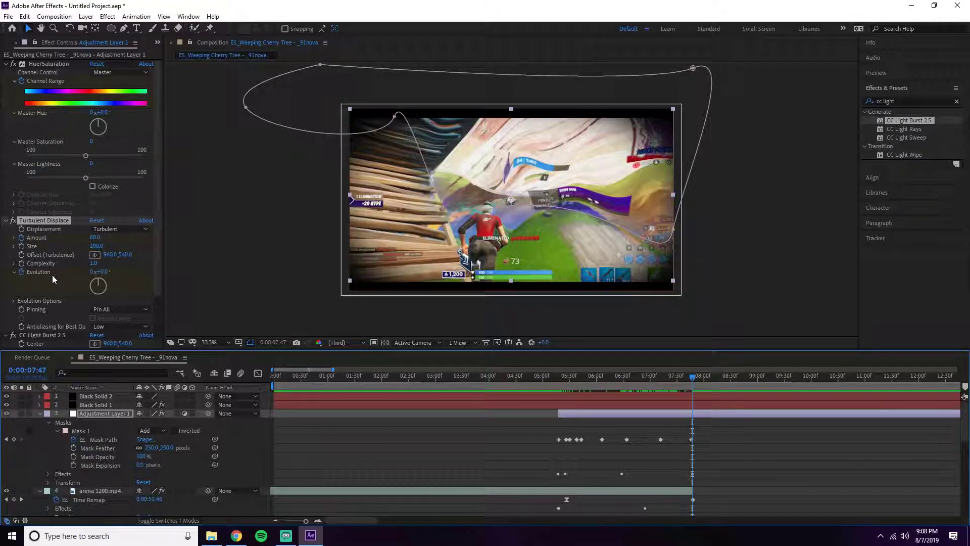
pyautogui.moveTo(101, 283); pyautogui.dragTo(93, 263)
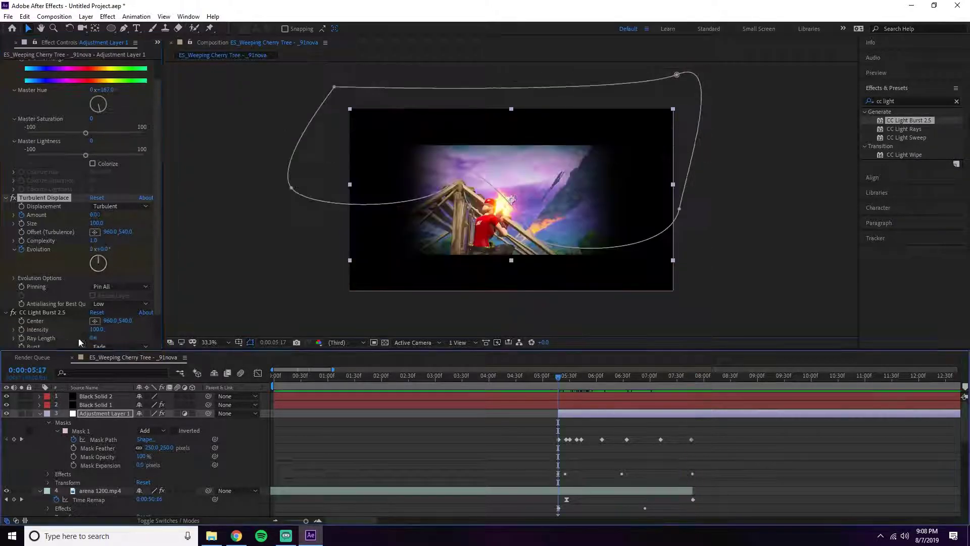
pyautogui.moveTo(94, 337); pyautogui.dragTo(105, 339)
# - Increase CC Light Burst Ray Length to 50 at the transition
pyautogui.moveTo(558, 376); pyautogui.dragTo(604, 379)
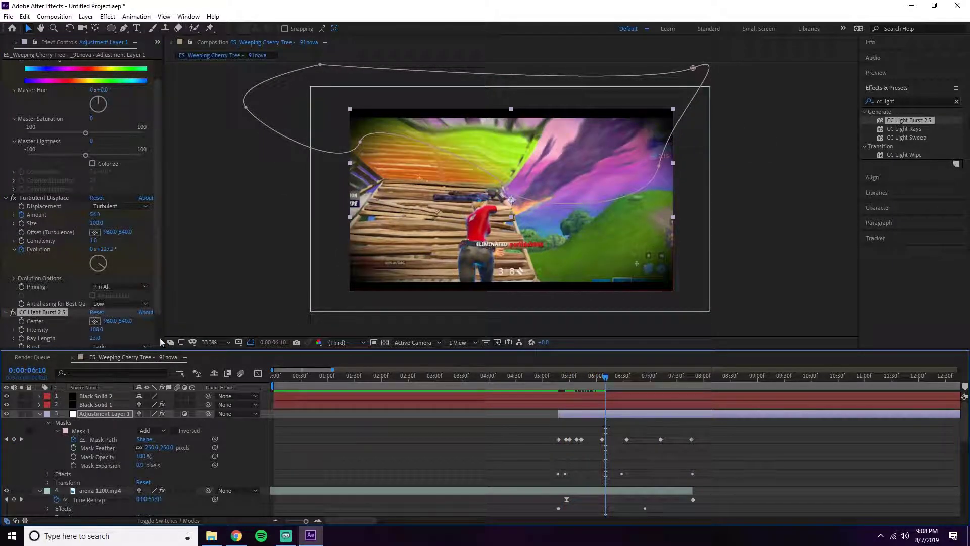
pyautogui.moveTo(94, 337); pyautogui.dragTo(106, 337)
pyautogui.moveTo(687, 380)
pyautogui.mouseDown()
pyautogui.moveTo(695, 380)
pyautogui.moveTo(571, 378)
pyautogui.moveTo(691, 371)
pyautogui.moveTo(681, 371)
pyautogui.mouseUp()
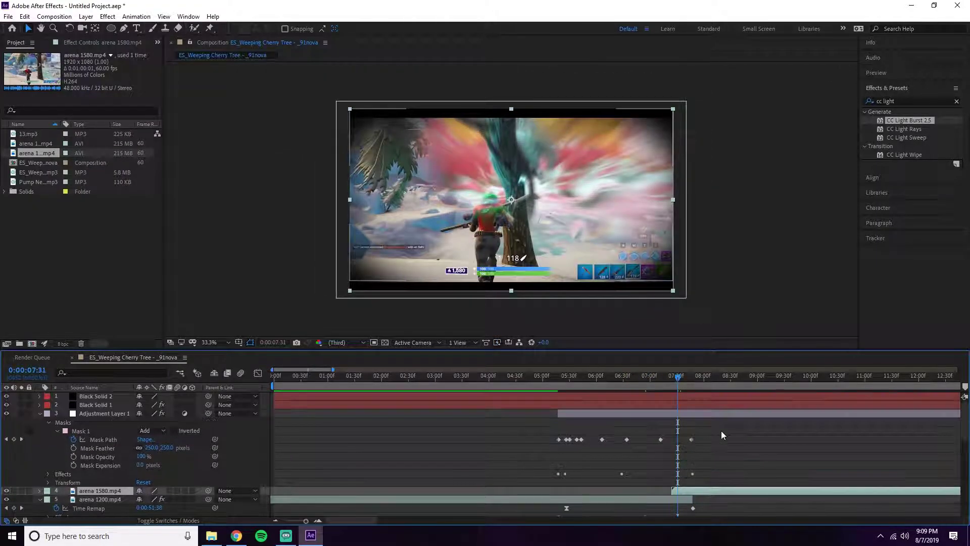
# - Extend the end of arena 1200.mp4 slightly to the right on the timeline
pyautogui.scroll(-10, 720, 431)
pyautogui.moveTo(683, 387); pyautogui.dragTo(703, 388)
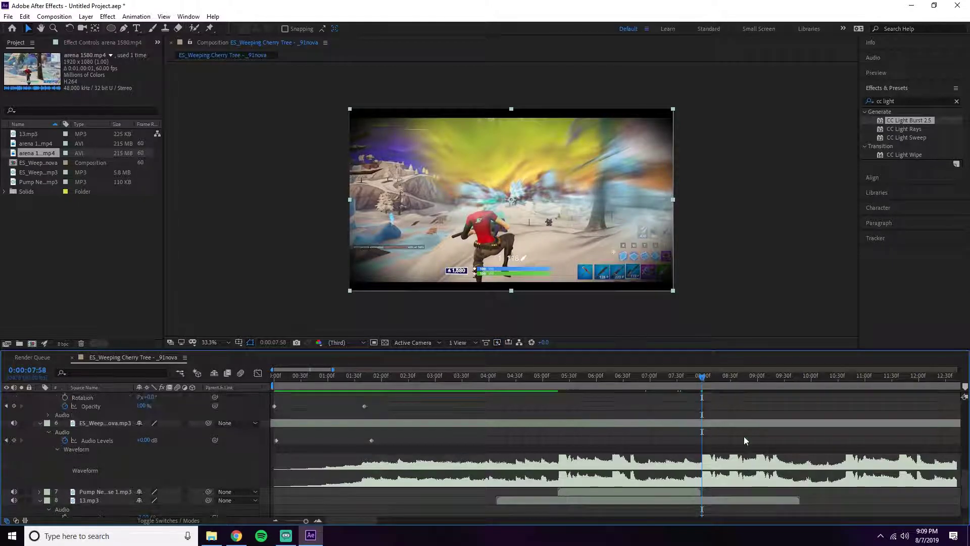
pyautogui.scroll(6, 742, 440)
pyautogui.click(700, 424)
pyautogui.moveTo(701, 426)
pyautogui.mouseDown()
pyautogui.moveTo(688, 413)
pyautogui.moveTo(717, 419)
pyautogui.mouseUp()
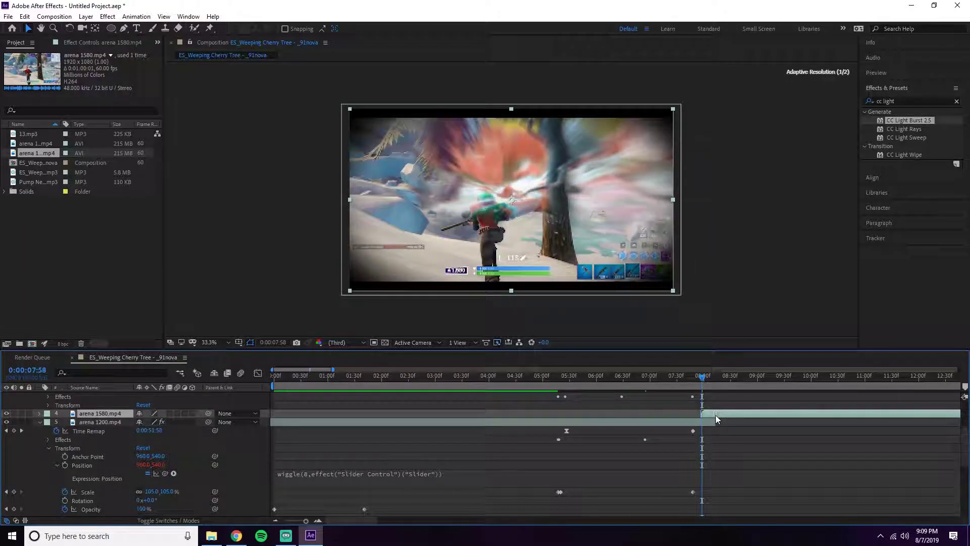
# - Keyframe arena 1580.mp4's Opacity from 0% at the cut so it fades in
pyautogui.click(40, 414)
pyautogui.click(48, 422)
pyautogui.click(65, 465)
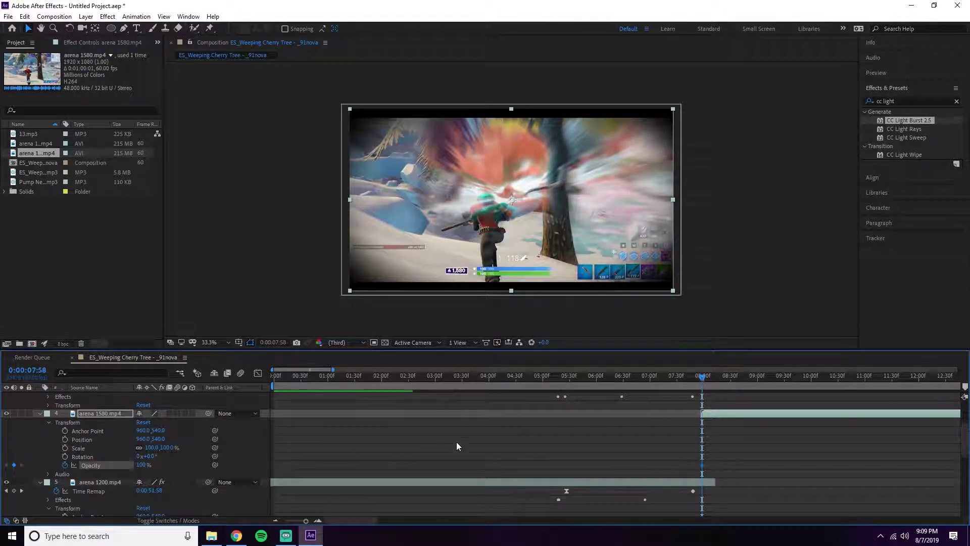
pyautogui.moveTo(702, 465); pyautogui.dragTo(709, 465)
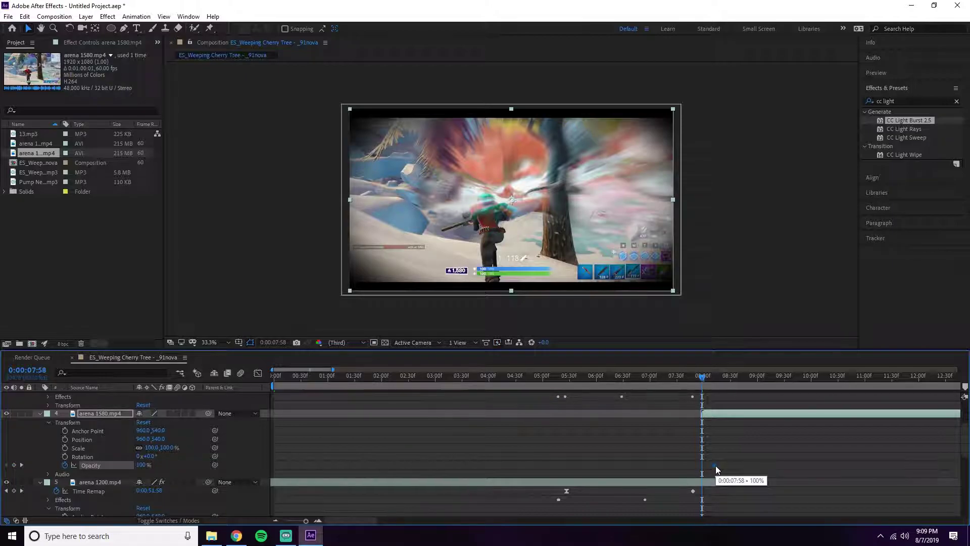
pyautogui.moveTo(139, 465); pyautogui.dragTo(95, 463)
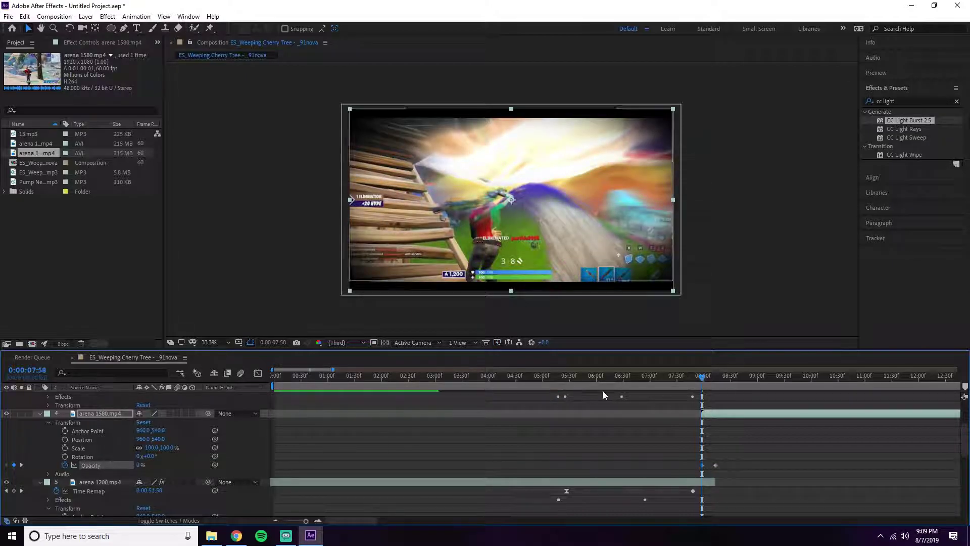
pyautogui.moveTo(702, 376)
pyautogui.mouseDown()
pyautogui.moveTo(718, 378)
pyautogui.moveTo(697, 380)
pyautogui.mouseUp()
pyautogui.click(714, 414)
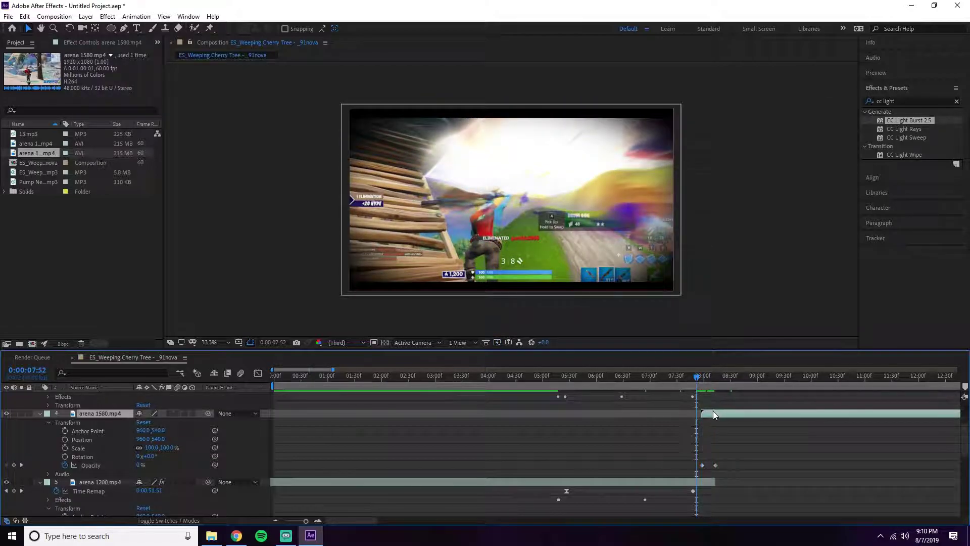
pyautogui.scroll(3, 746, 448)
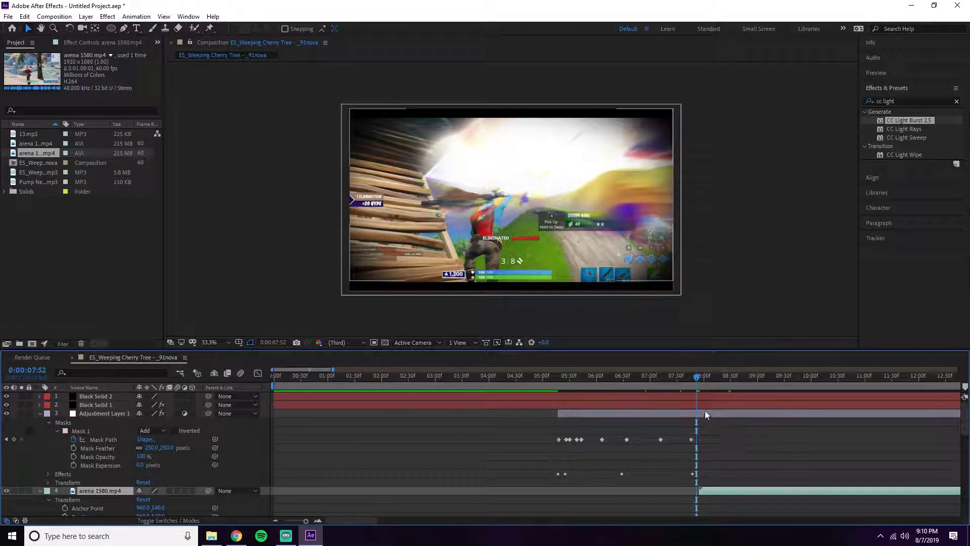
# - Add a Mask Path keyframe near 0:00:08:01, stretching the sky mask's points outward past the frame
pyautogui.click(93, 441)
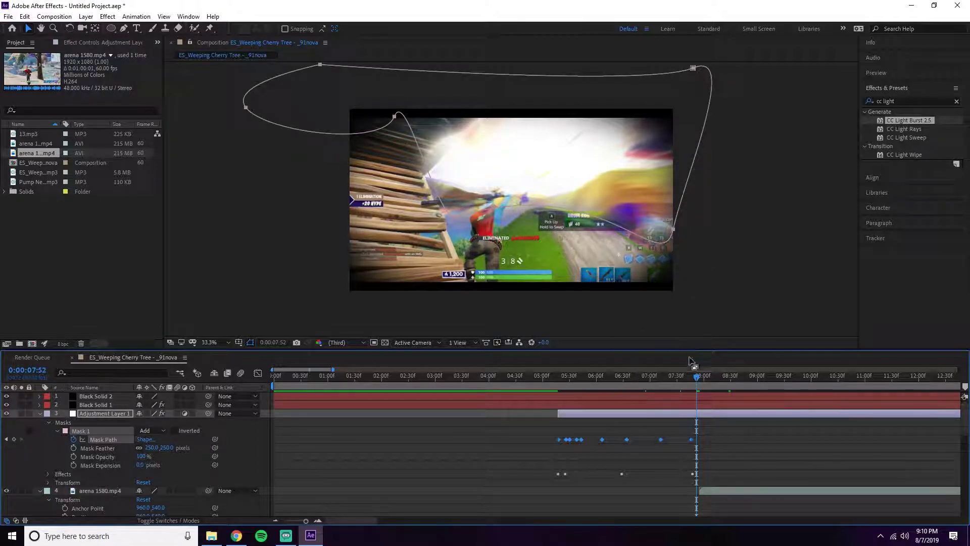
pyautogui.click(691, 379)
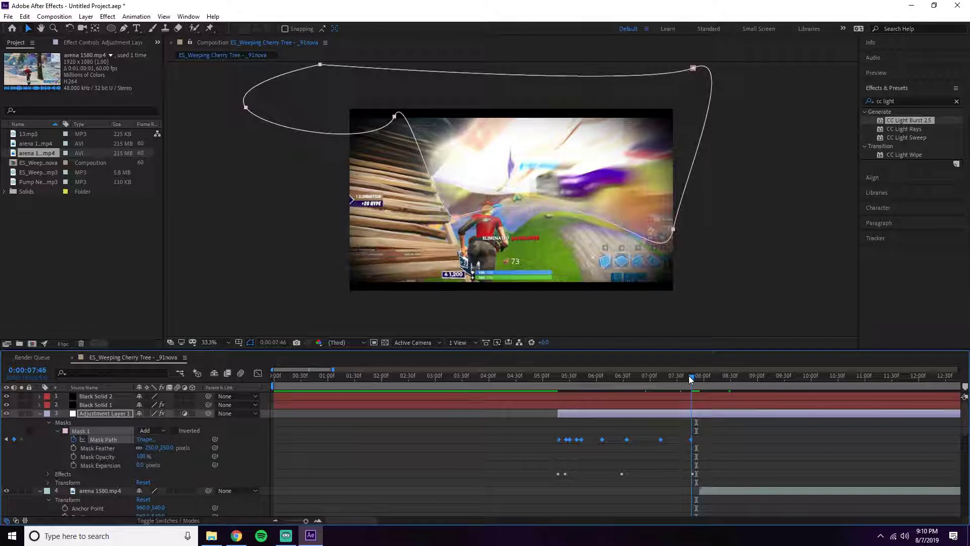
pyautogui.moveTo(691, 379); pyautogui.dragTo(705, 380)
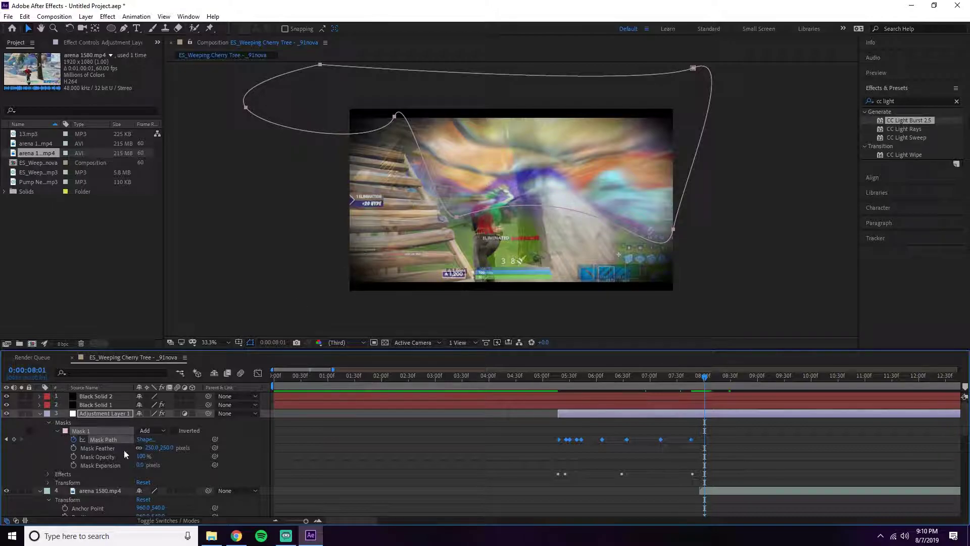
pyautogui.click(108, 466)
pyautogui.moveTo(395, 116); pyautogui.dragTo(298, 292)
pyautogui.moveTo(457, 220); pyautogui.dragTo(478, 309)
pyautogui.moveTo(674, 231); pyautogui.dragTo(732, 272)
pyautogui.click(719, 378)
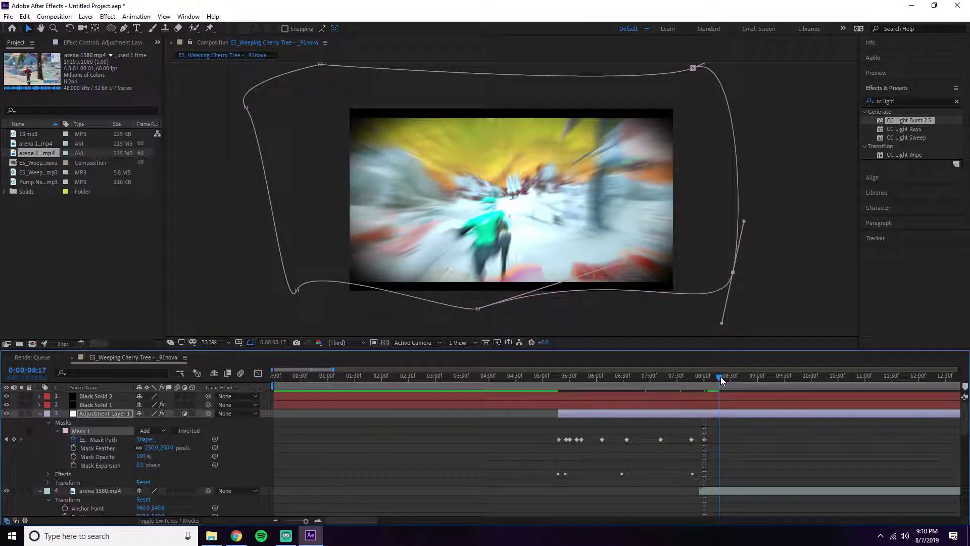
pyautogui.click(729, 415)
pyautogui.click(49, 482)
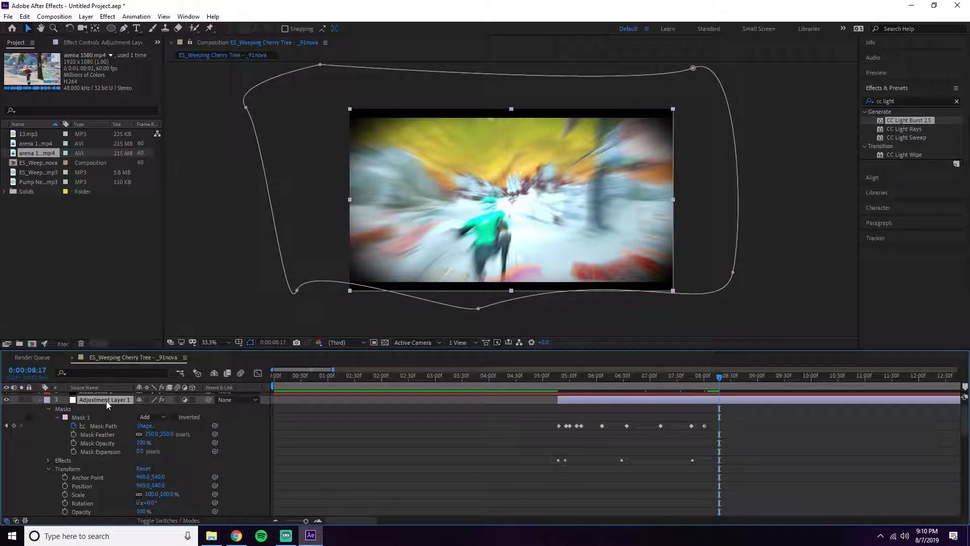
# - Keyframe Adjustment Layer 1's Opacity from 100% at 8:17 down to 0% at 8:59
pyautogui.click(65, 512)
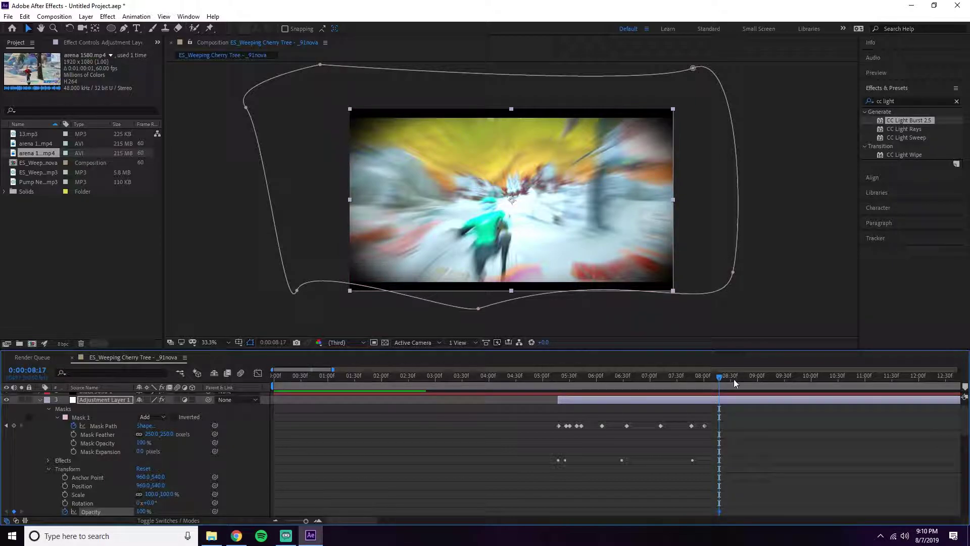
pyautogui.moveTo(734, 383); pyautogui.dragTo(757, 385)
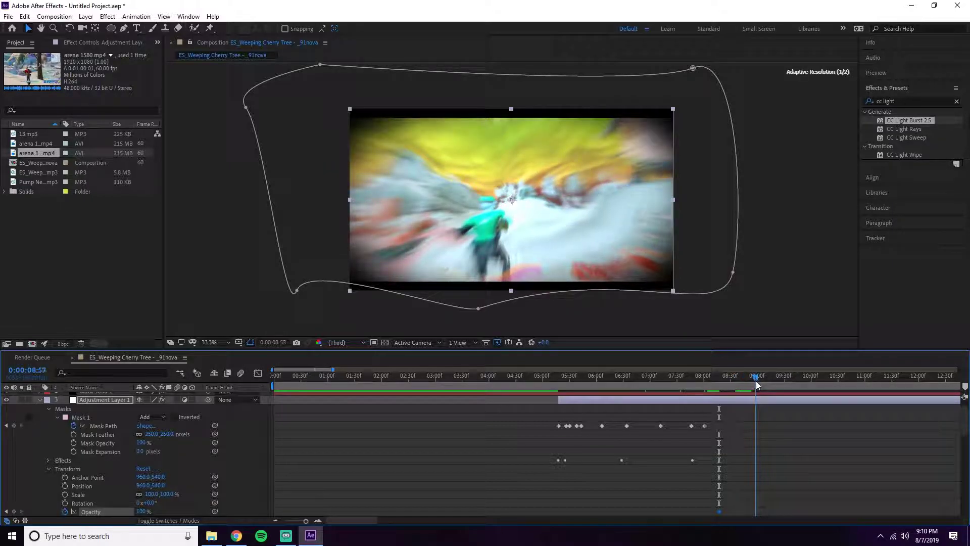
pyautogui.press('Return')
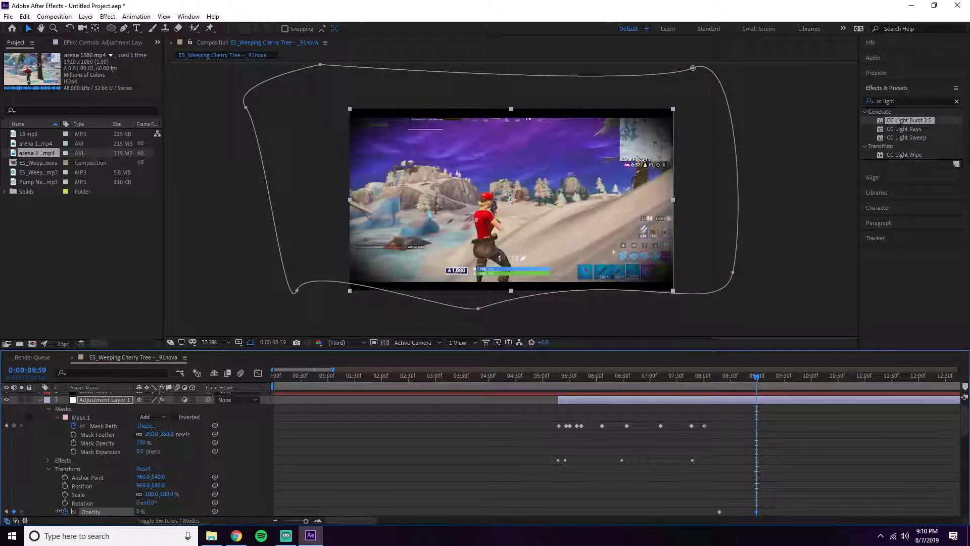
pyautogui.moveTo(729, 380); pyautogui.dragTo(464, 379)
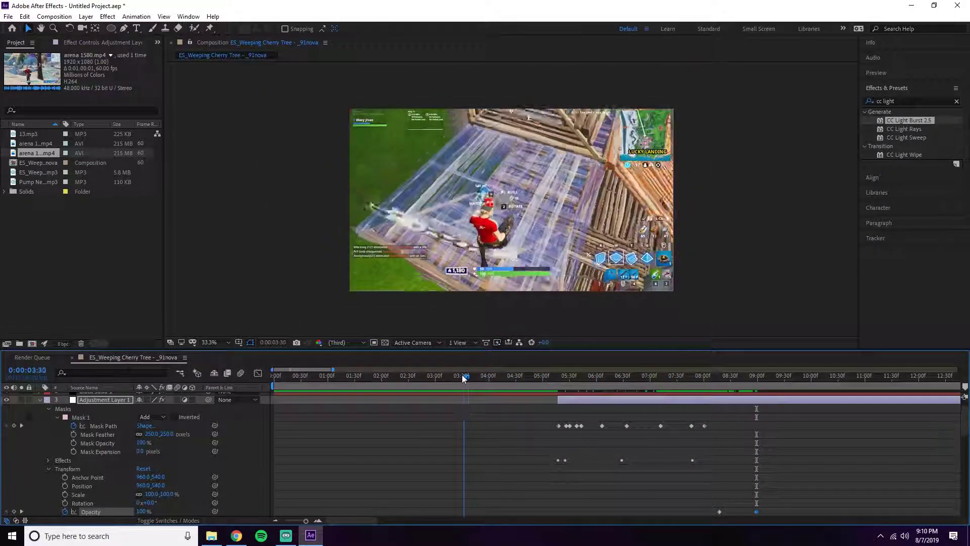